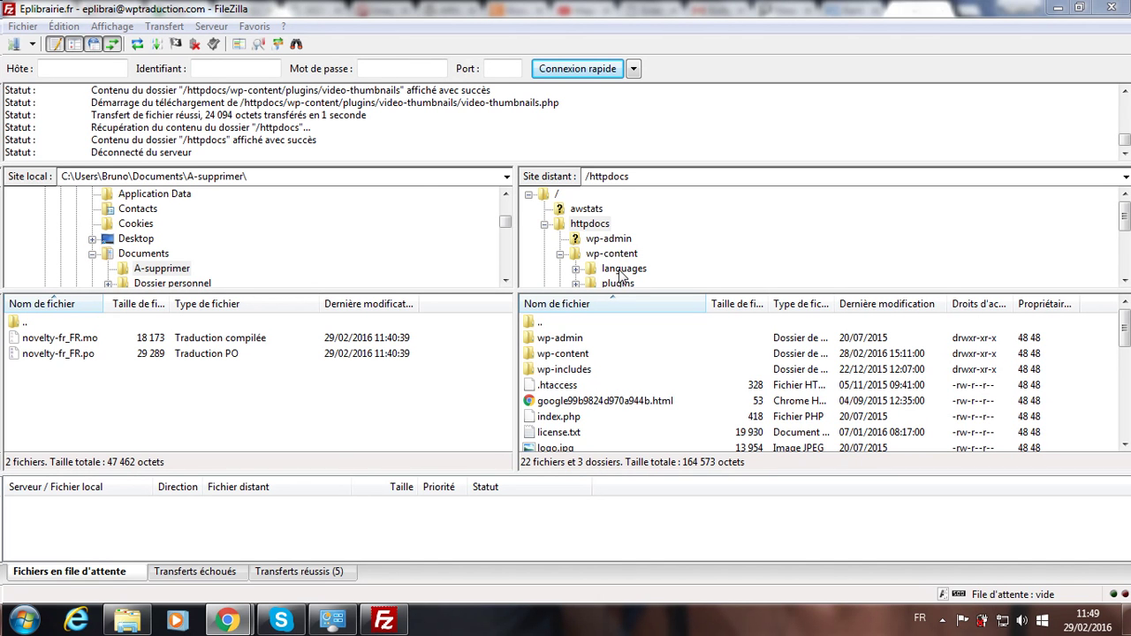
Look at the theme translation files in the remote wp-content/languages/themes folder, then collapse the languages folder
click(622, 271)
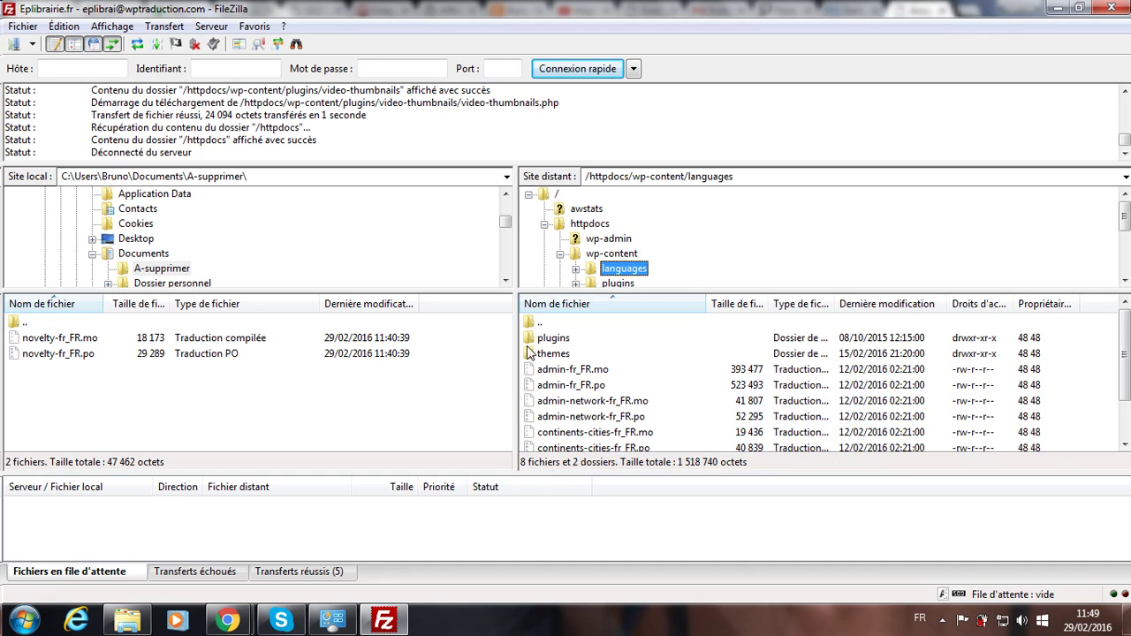
double_click(555, 354)
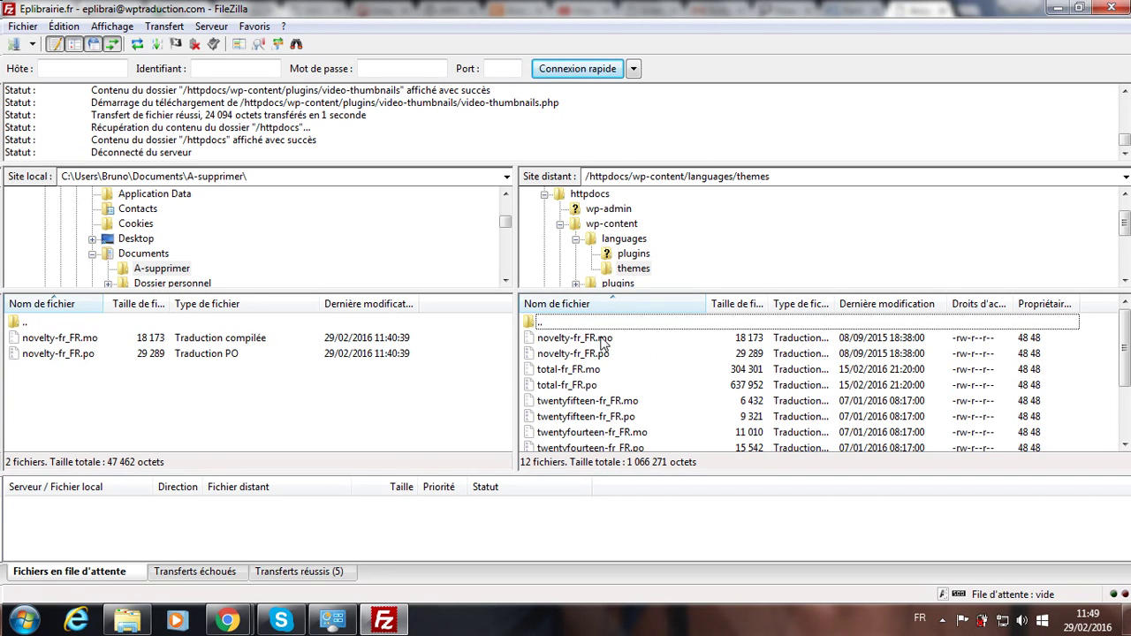
click(575, 238)
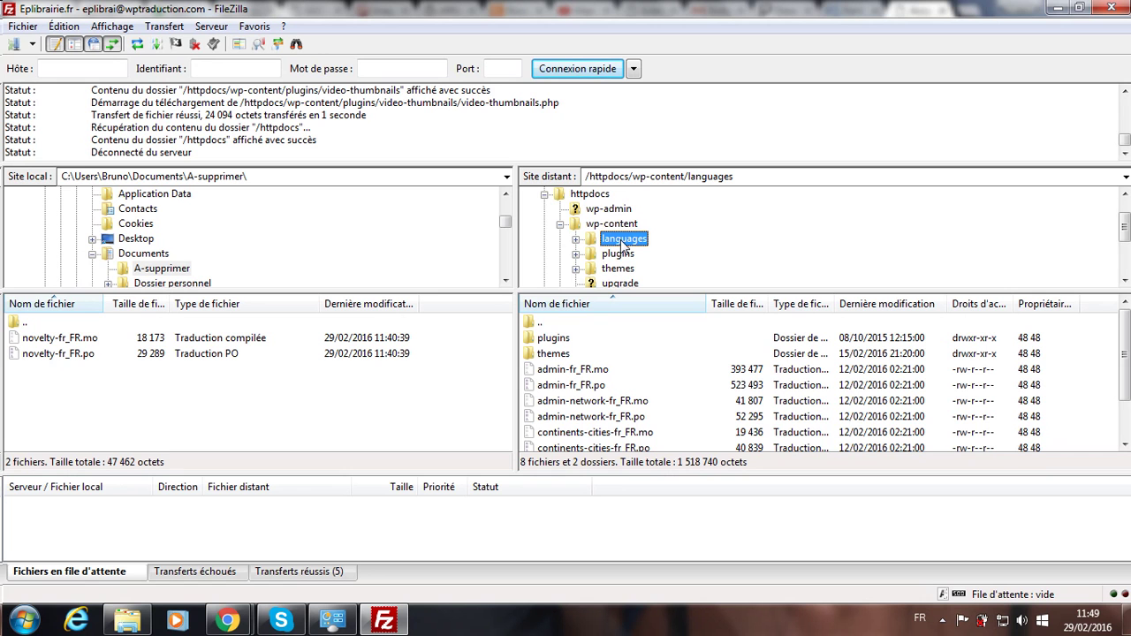
Open the languages subfolder of the novelty theme under the remote wp-content/themes folder
click(617, 269)
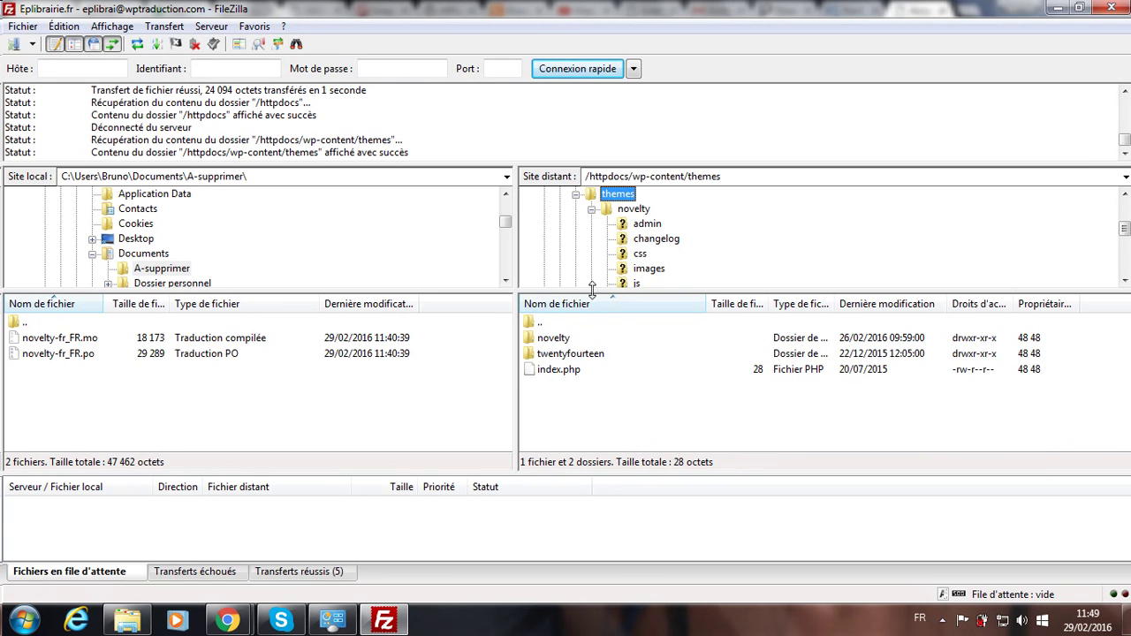
click(634, 209)
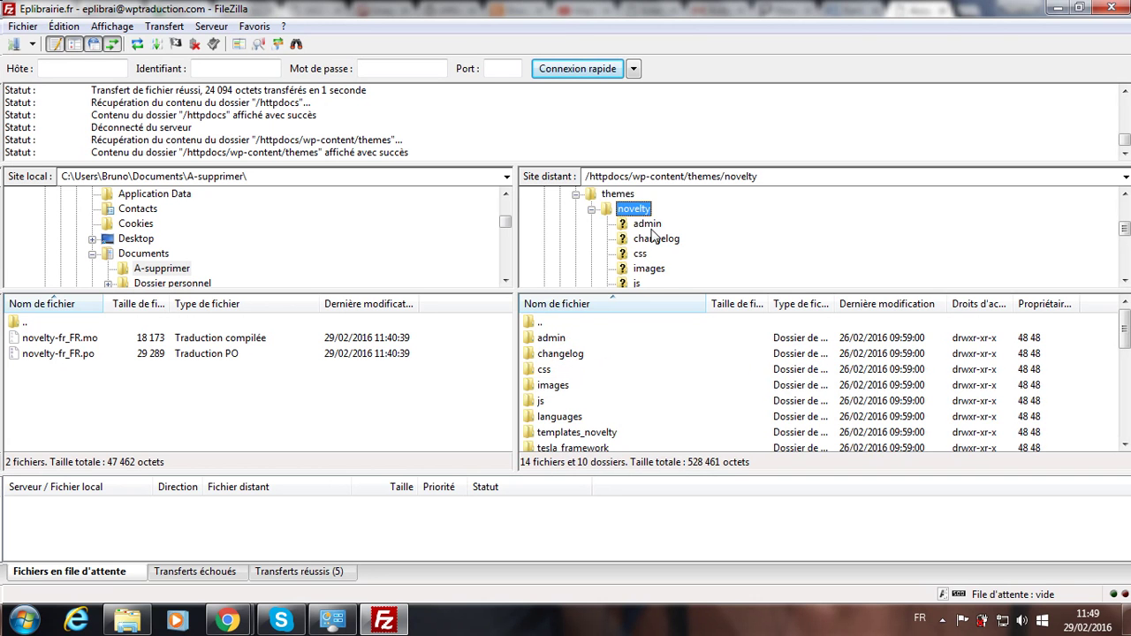
scroll(655, 240, down, 2)
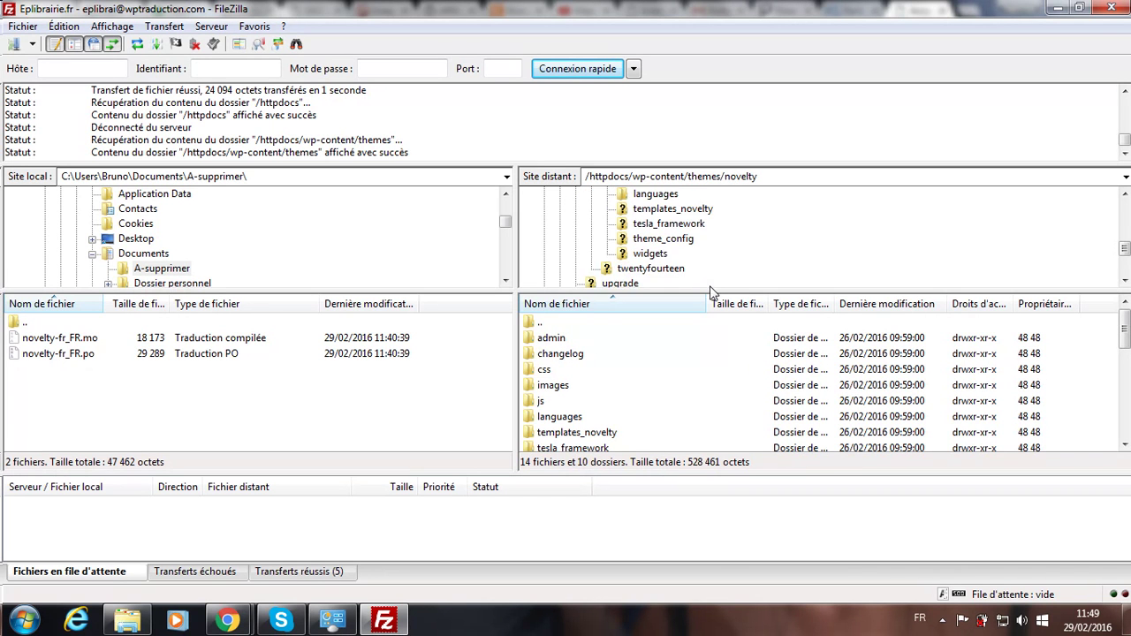
scroll(689, 256, up, 1)
click(661, 240)
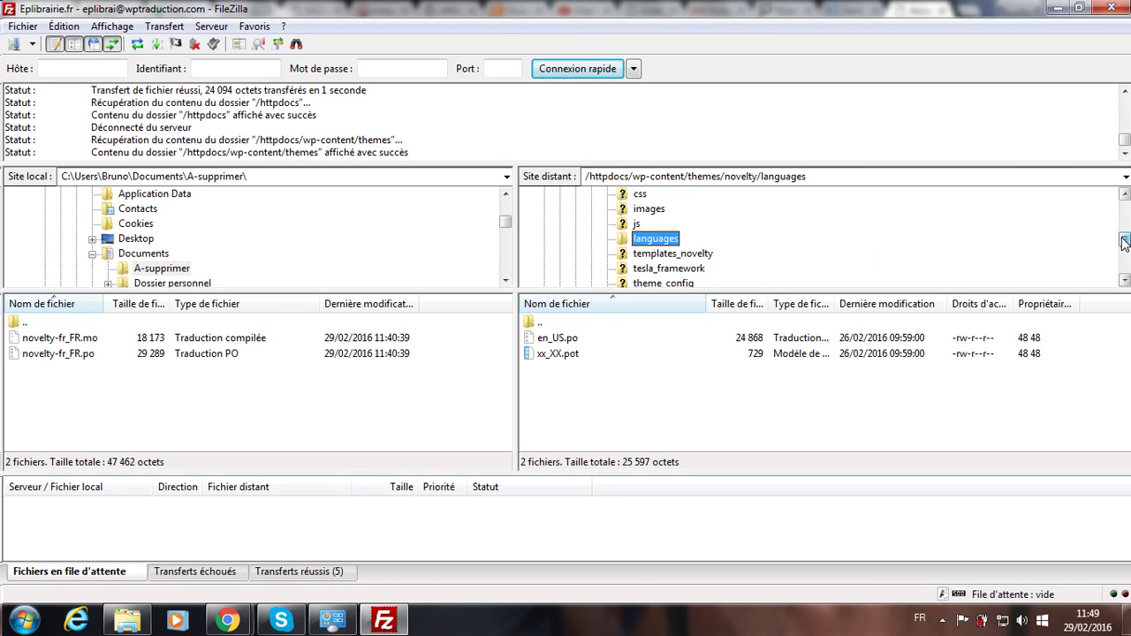
Collapse the novelty theme folder and compare the contents of the remote wp-content/languages and wp-content/themes folders
drag(1121, 239, 1123, 224)
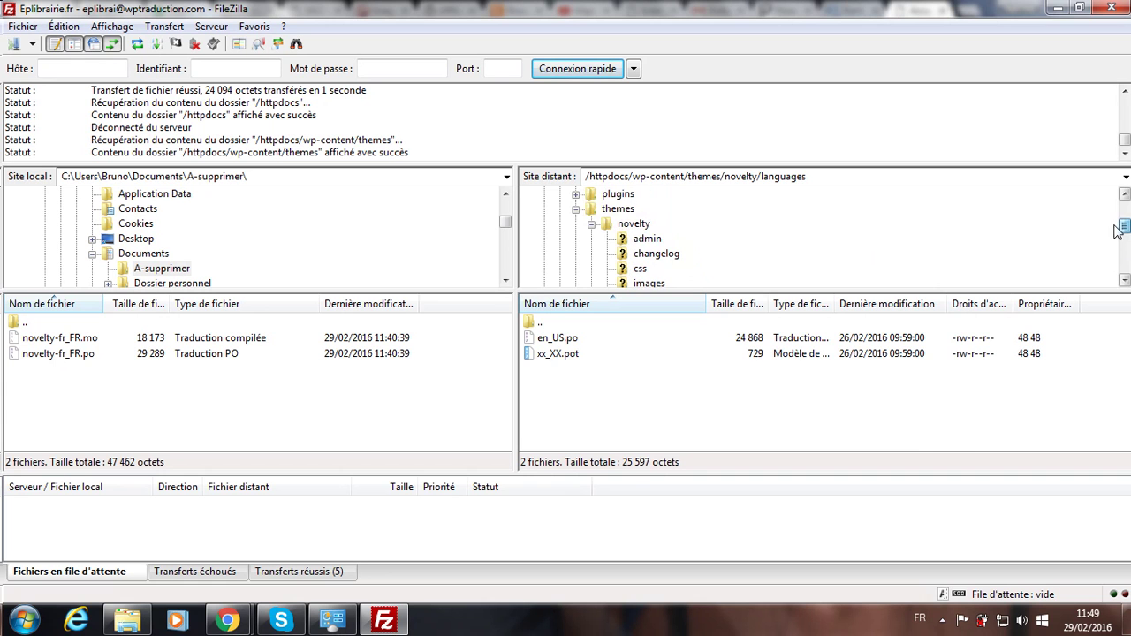
click(591, 223)
scroll(704, 258, up, 1)
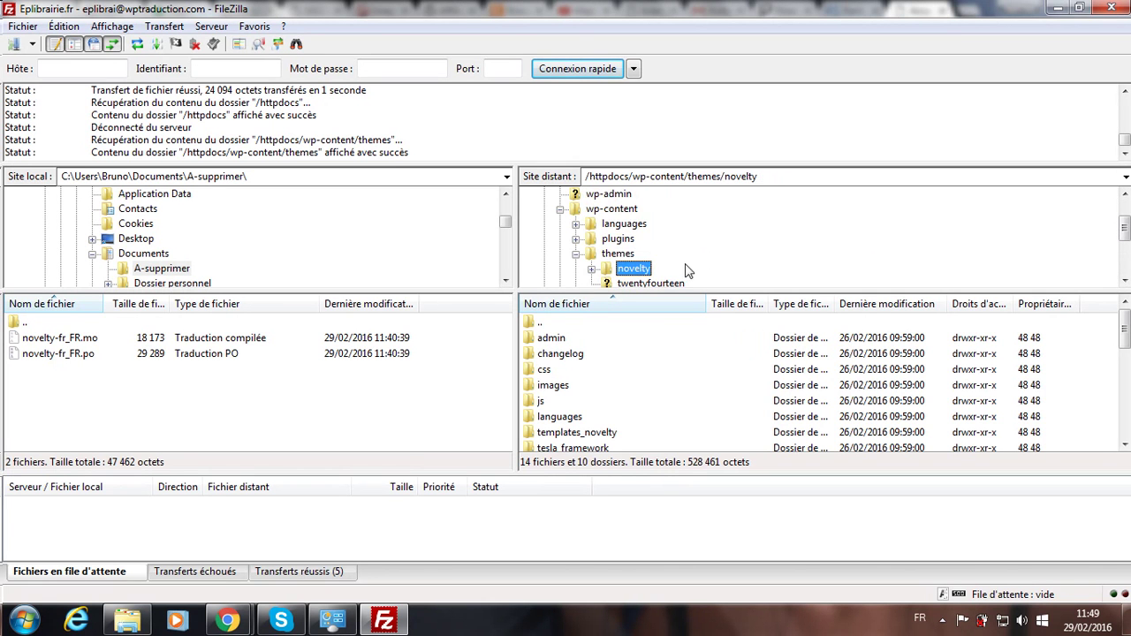
click(621, 225)
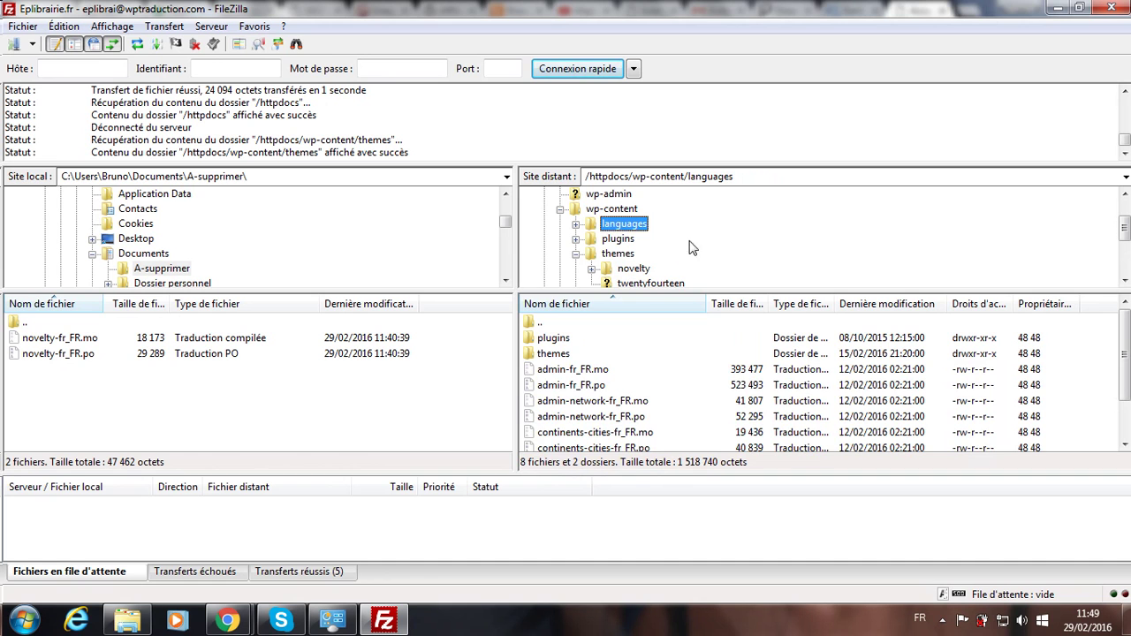
click(616, 255)
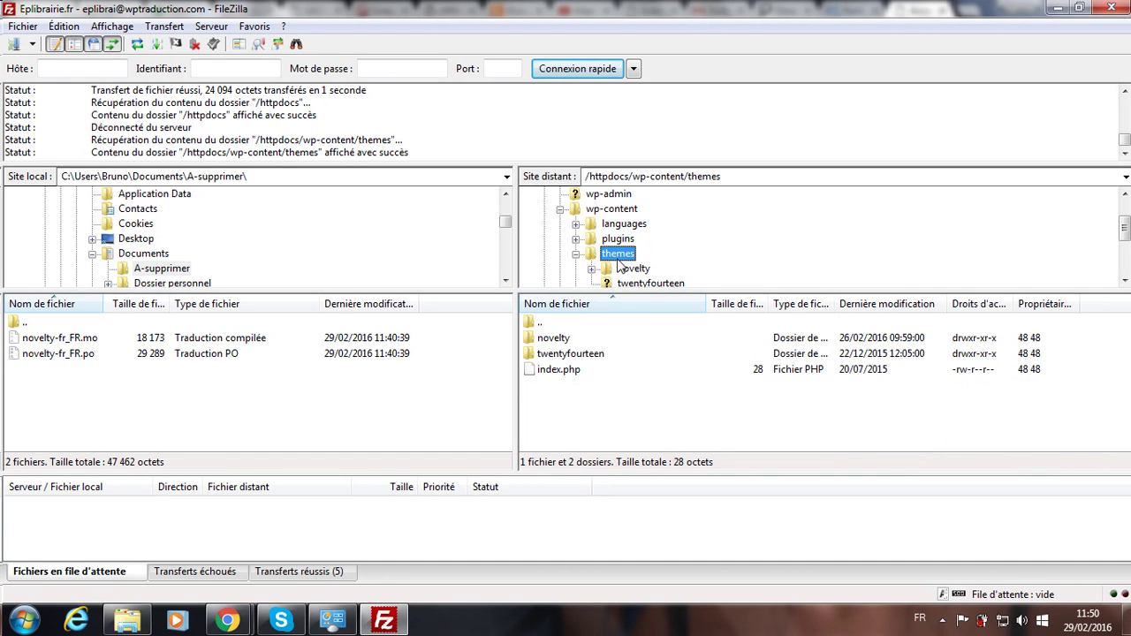
Open the themes subfolder of wp-content/languages and look through its list of translation files
click(623, 226)
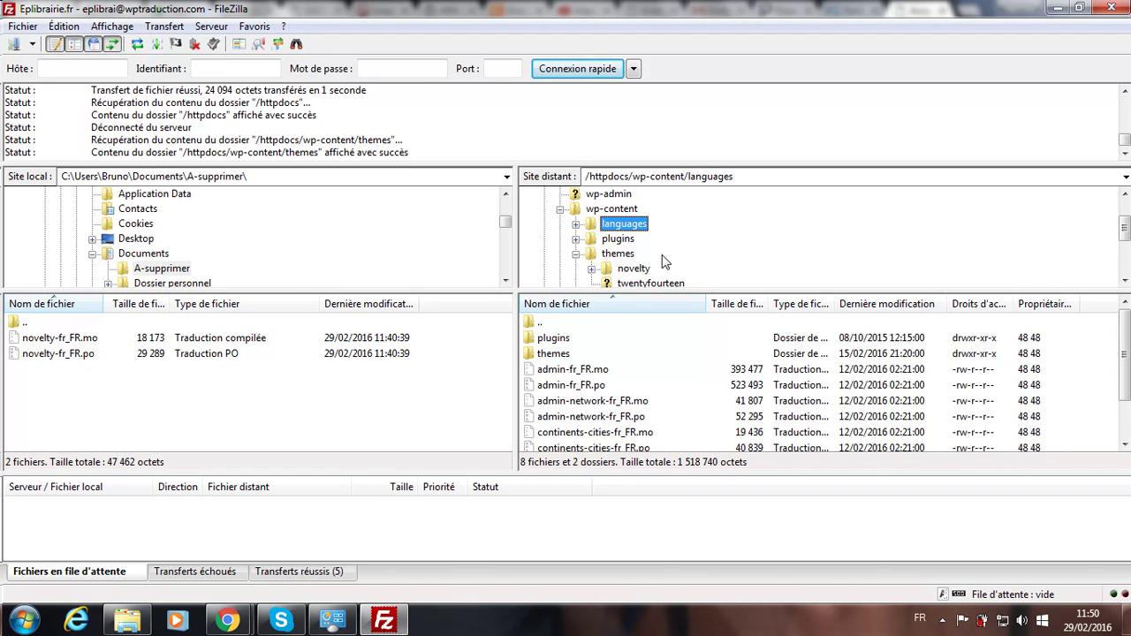
click(564, 355)
double_click(564, 355)
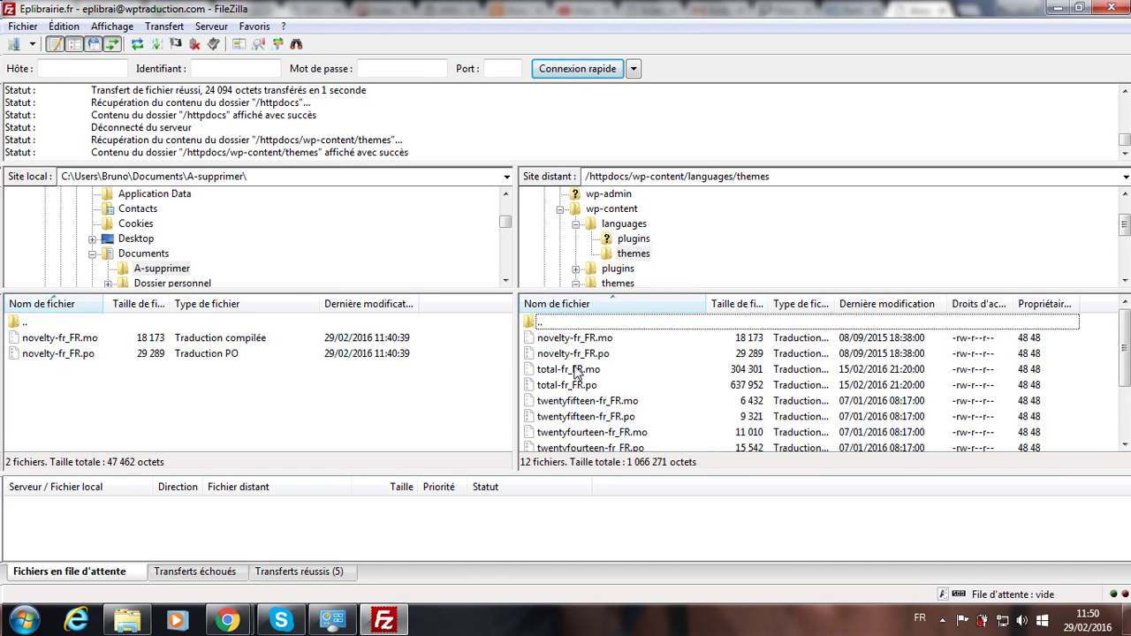
scroll(1124, 351, down, 1)
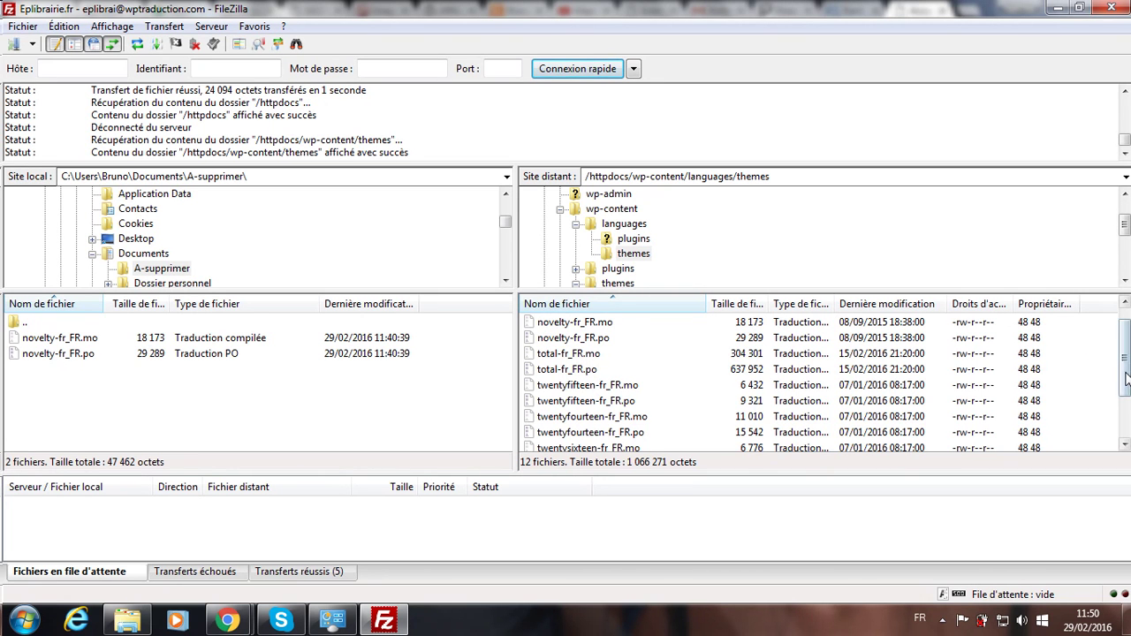
mouse_move(1125, 371)
mouse_down()
mouse_move(1126, 412)
mouse_move(1125, 350)
mouse_up()
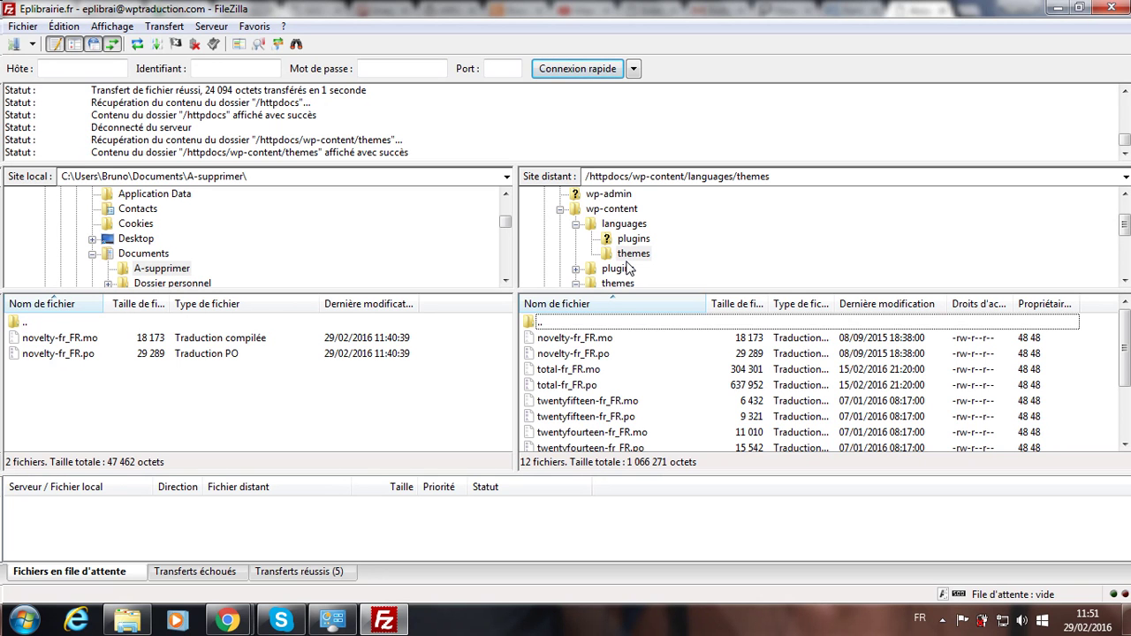
Examine the file names of novelty-fr_FR.mo and novelty-fr_FR.po without renaming them
click(566, 343)
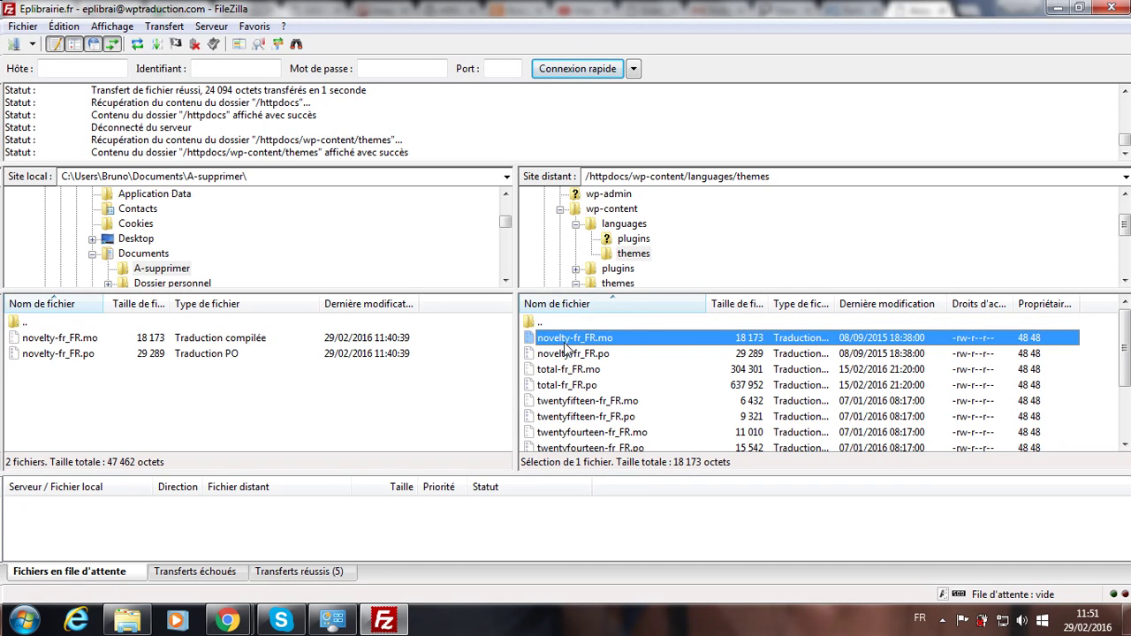
click(564, 345)
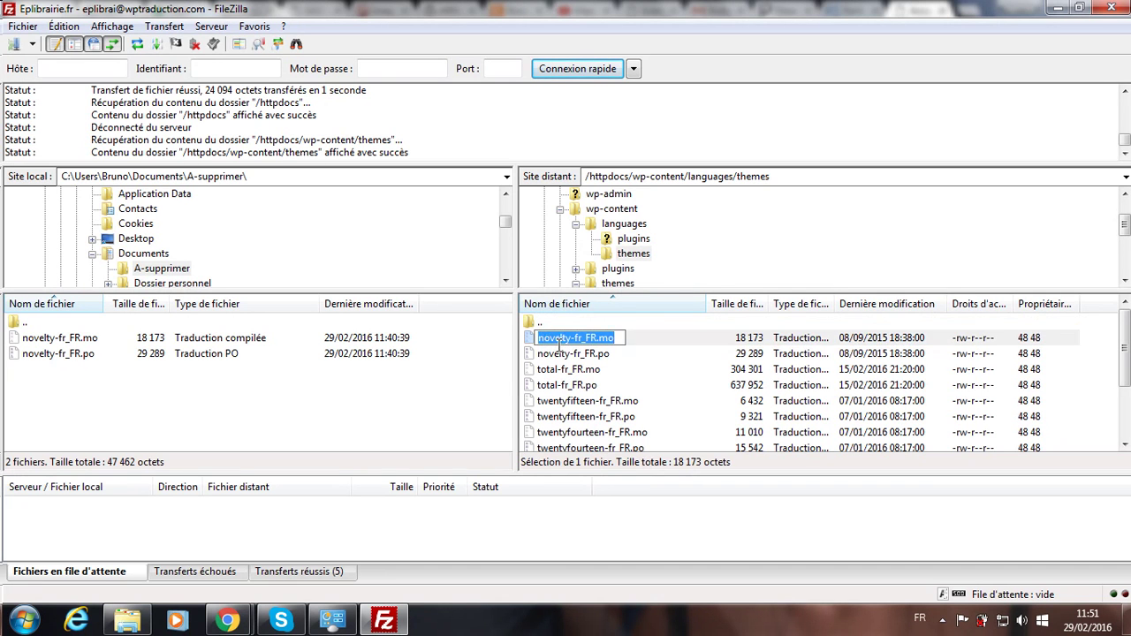
click(567, 339)
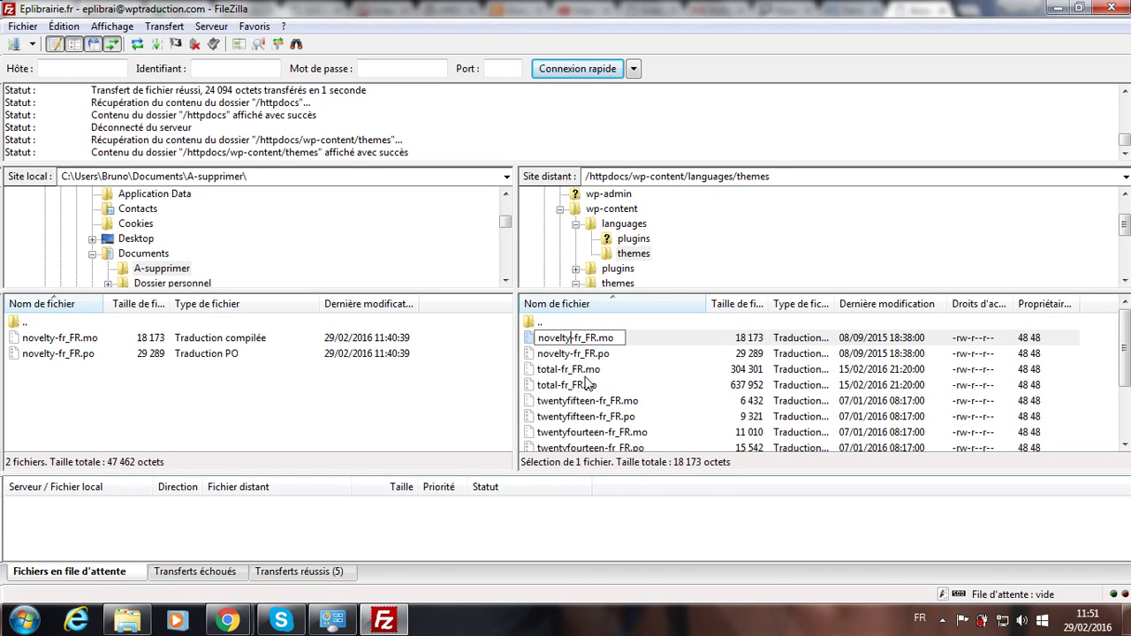
click(578, 357)
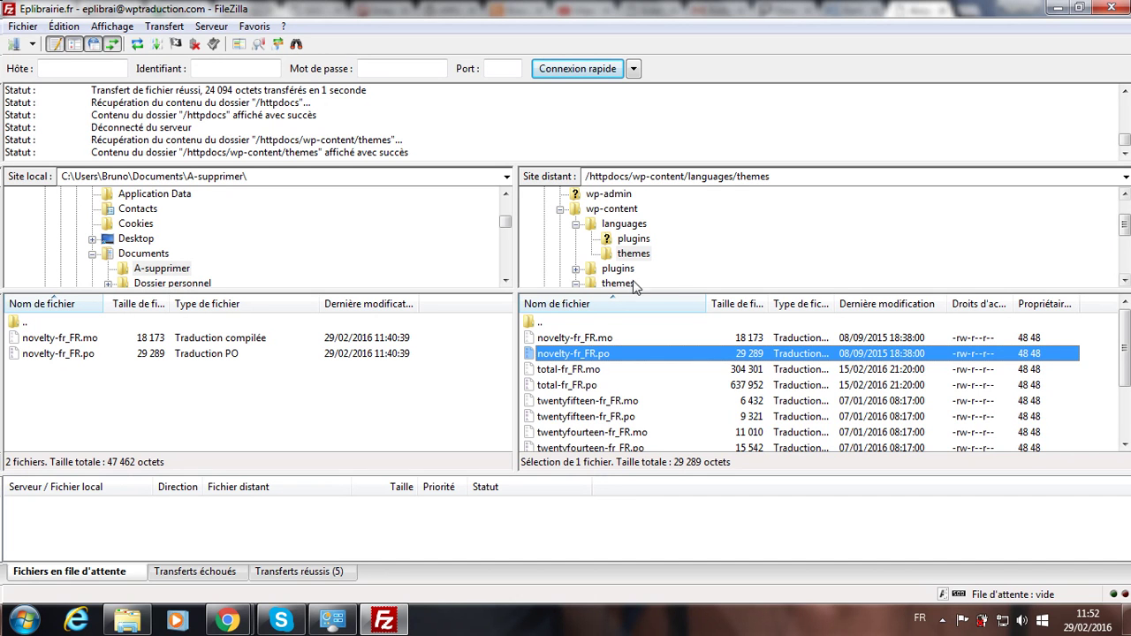
Starting from httpdocs, open the remote wp-content/themes/novelty folder
scroll(1122, 225, up, 1)
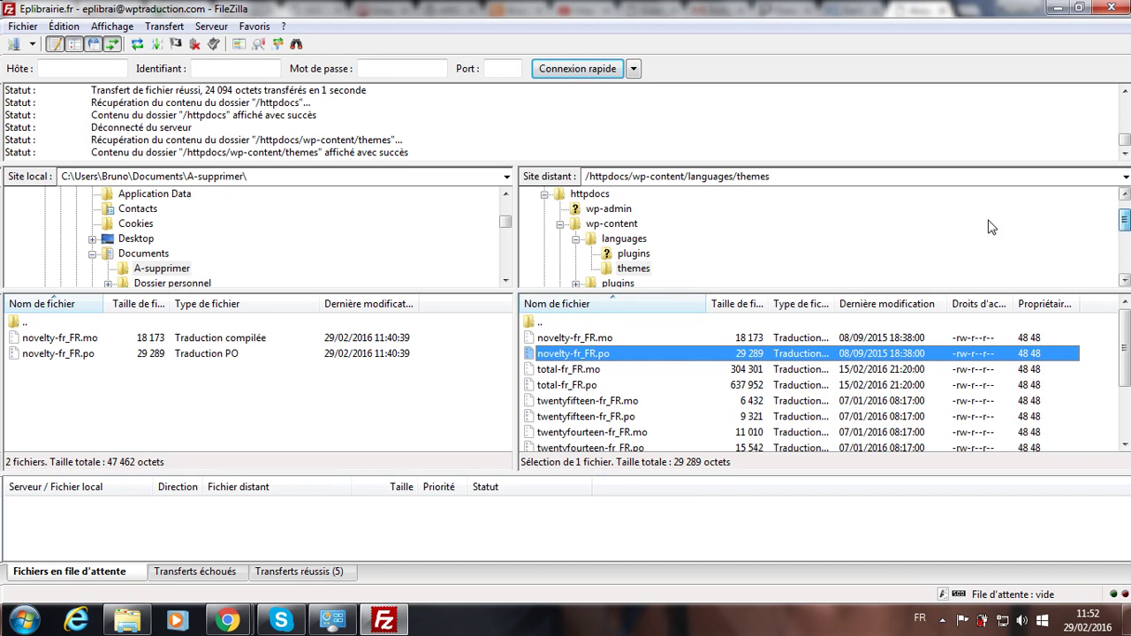
click(587, 195)
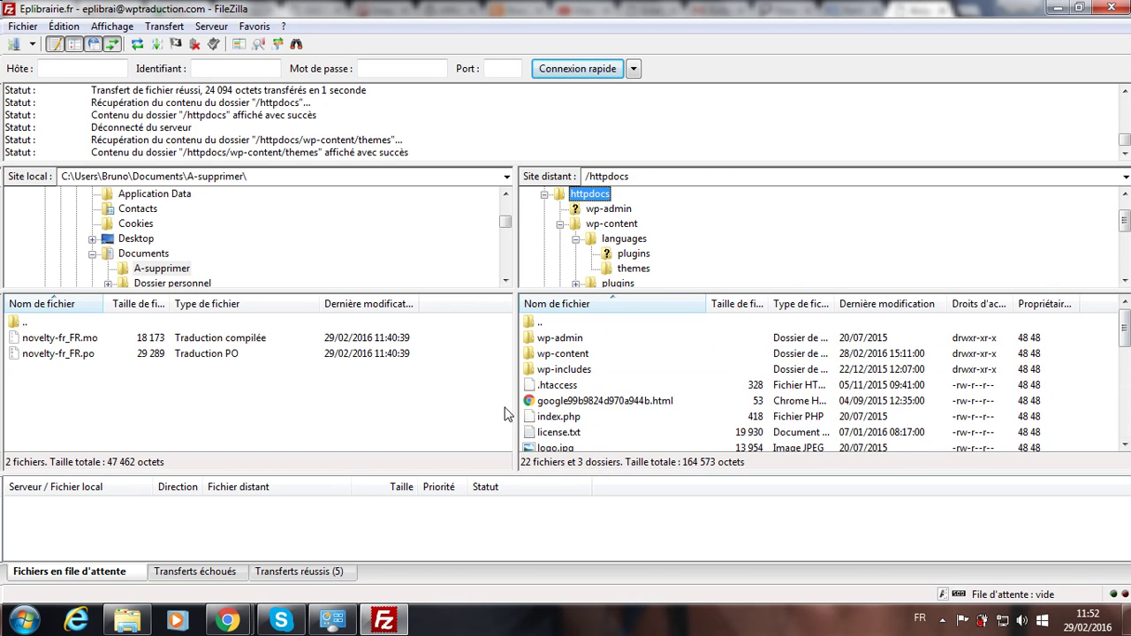
double_click(560, 355)
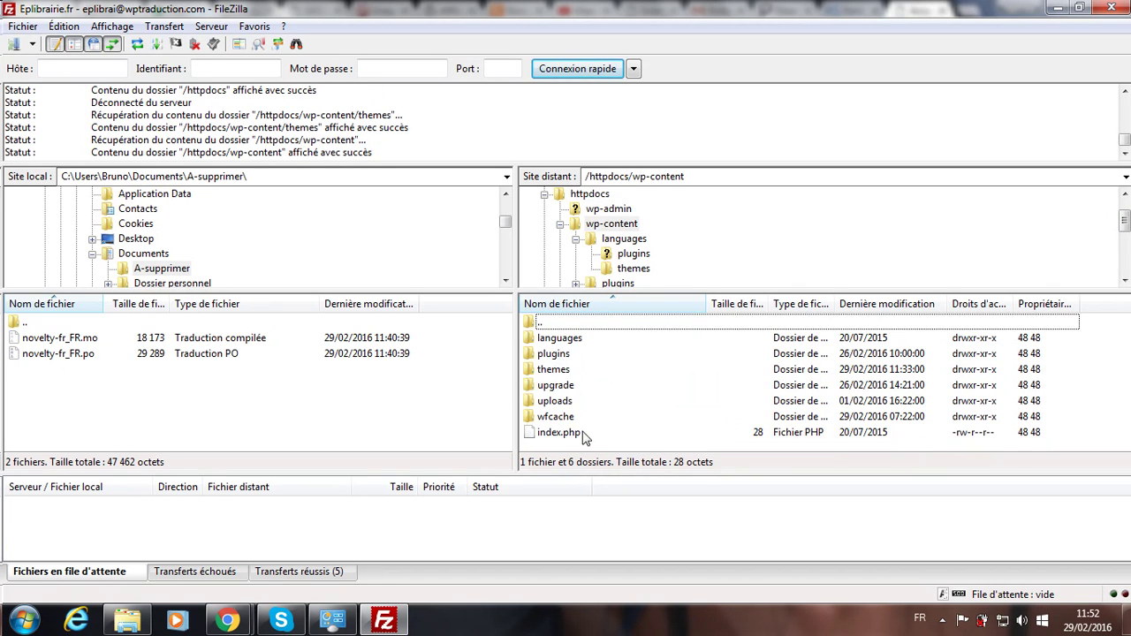
double_click(555, 372)
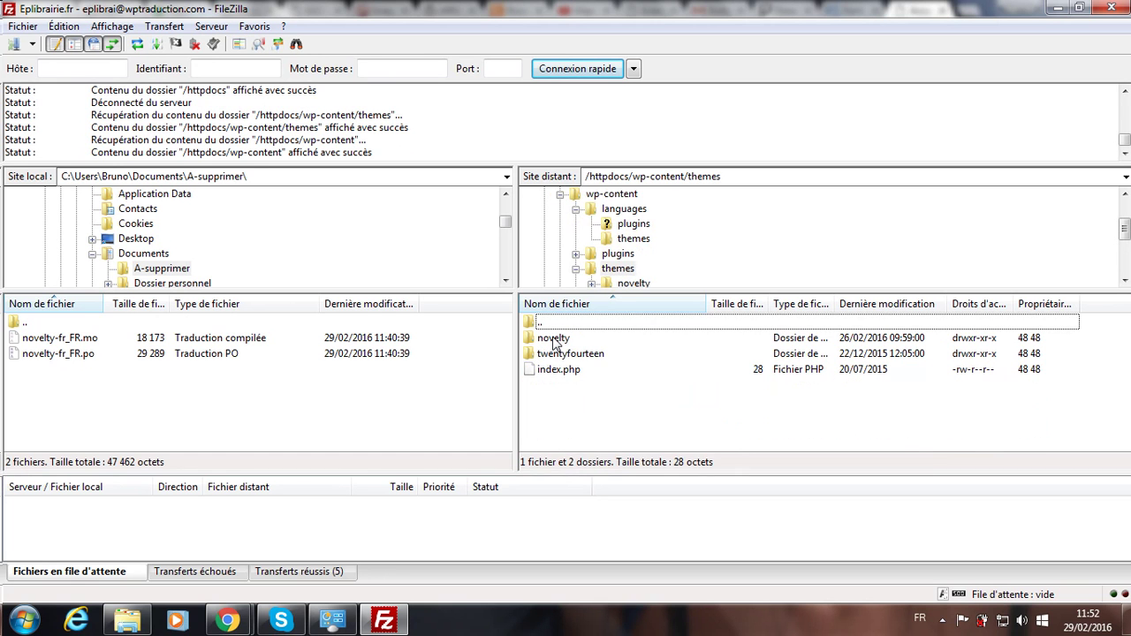
double_click(554, 339)
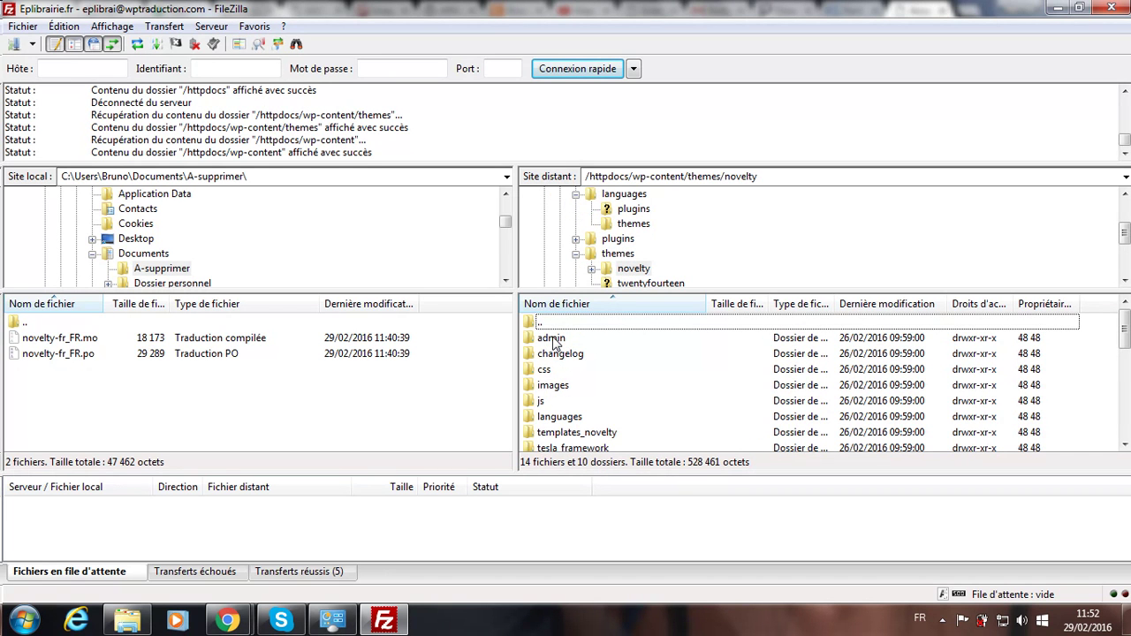
Open the novelty theme's functions.php file for viewing and editing
drag(1121, 336, 1124, 393)
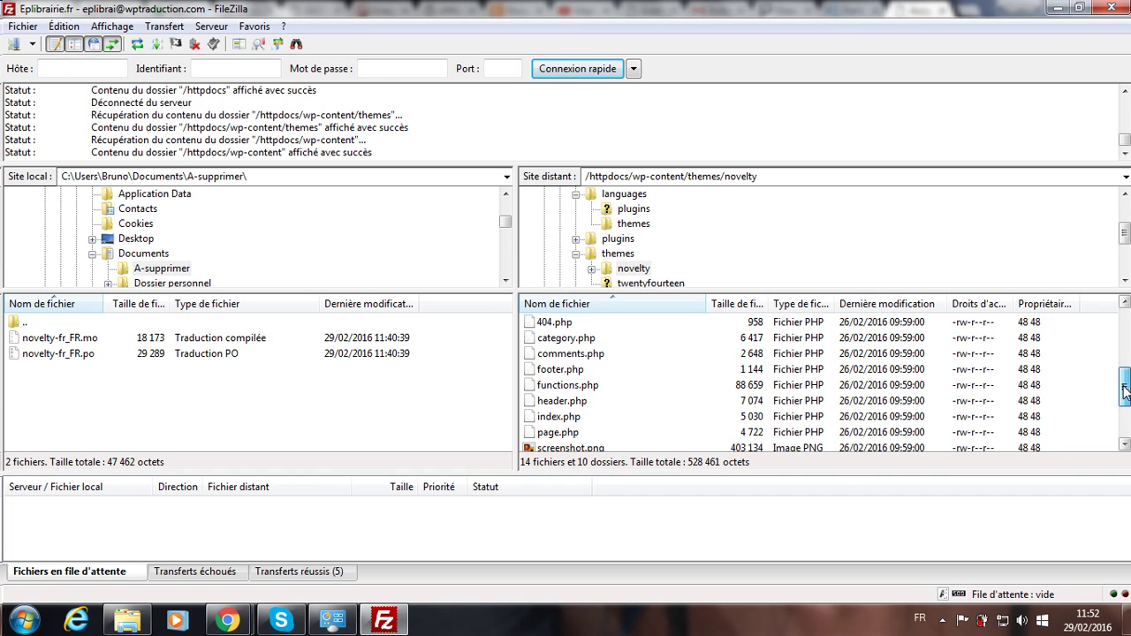
drag(1125, 393, 1125, 399)
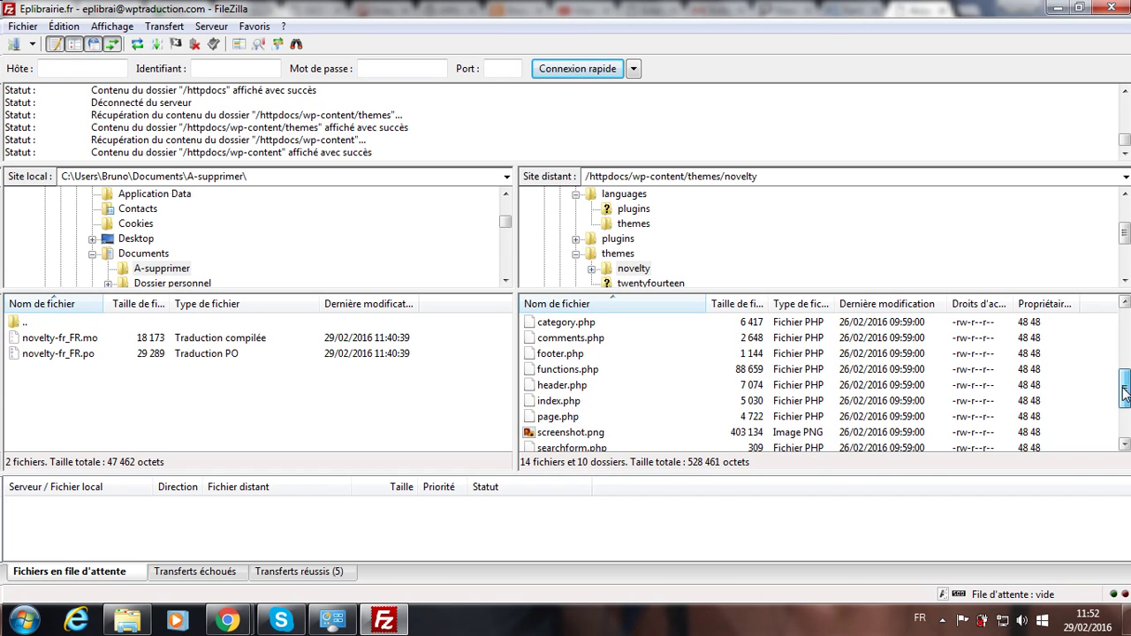
click(567, 375)
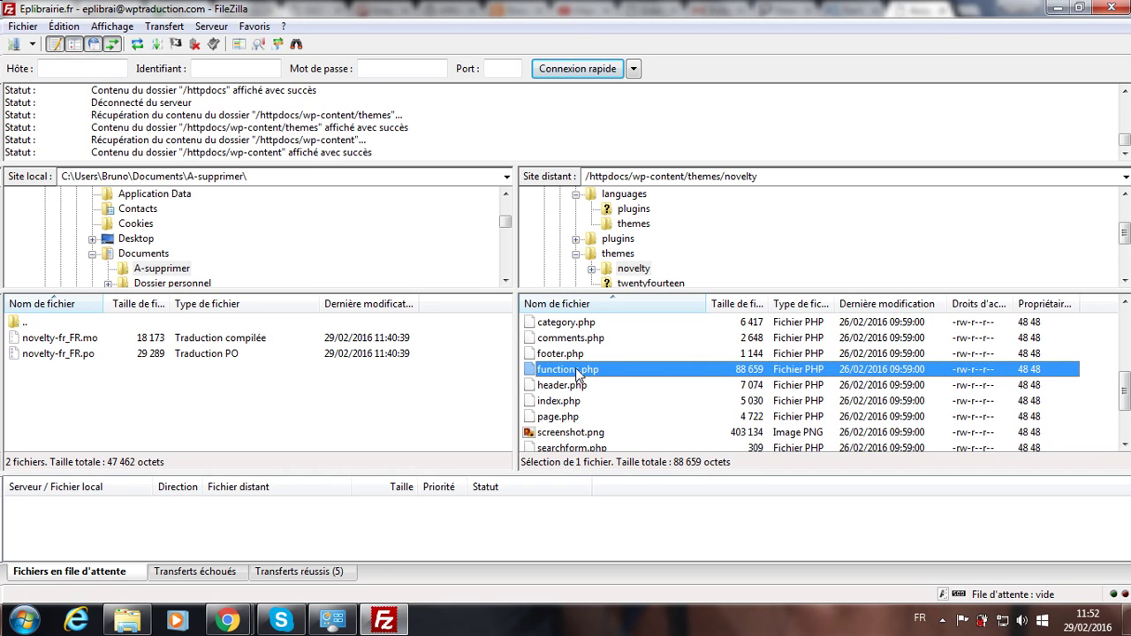
right_click(579, 374)
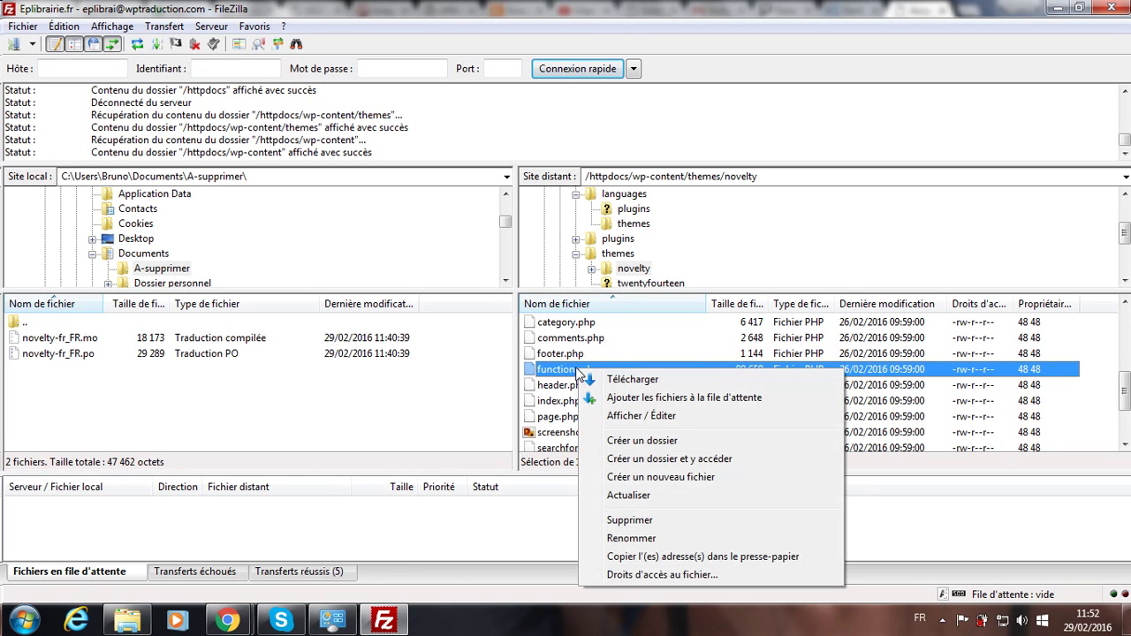
click(636, 418)
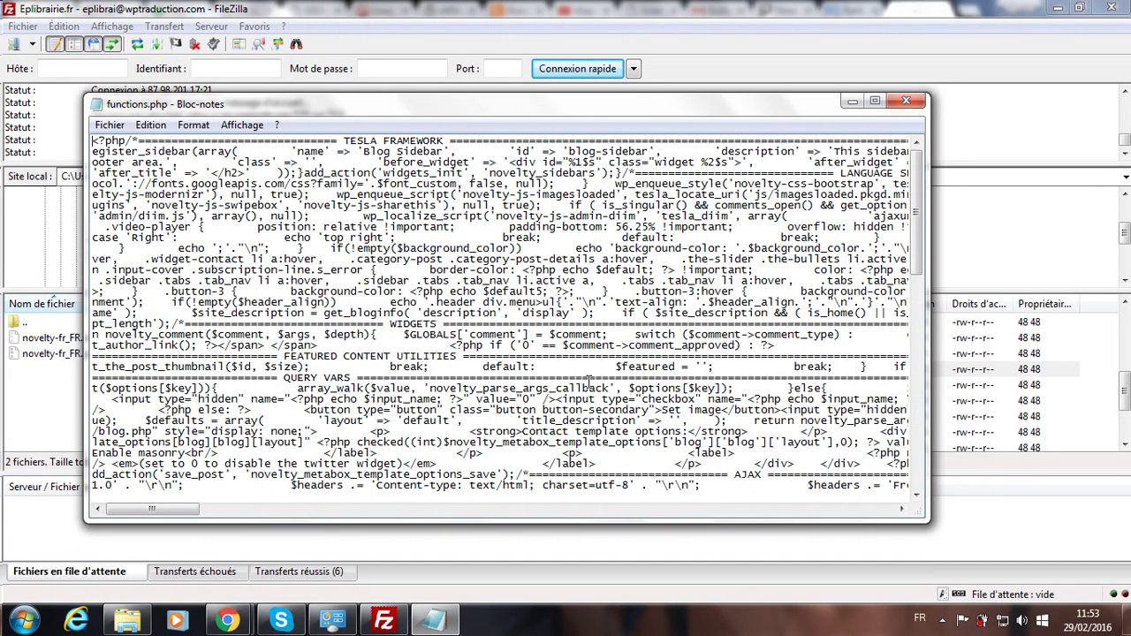
Search functions.php for "textdomain"
key(ctrl+f)
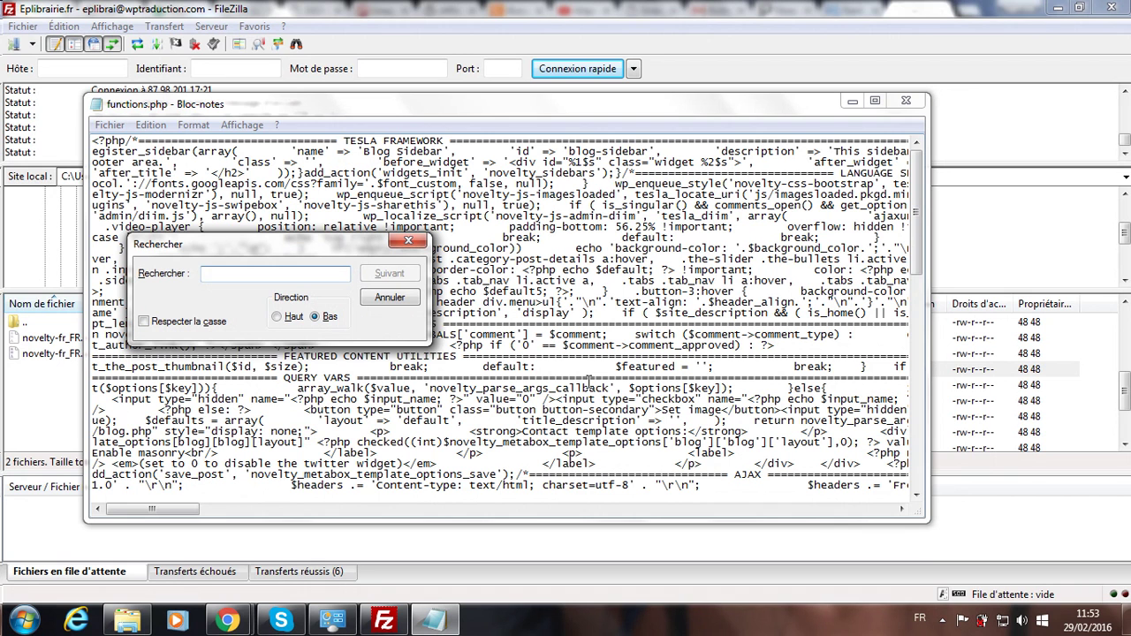
text(textdomain)
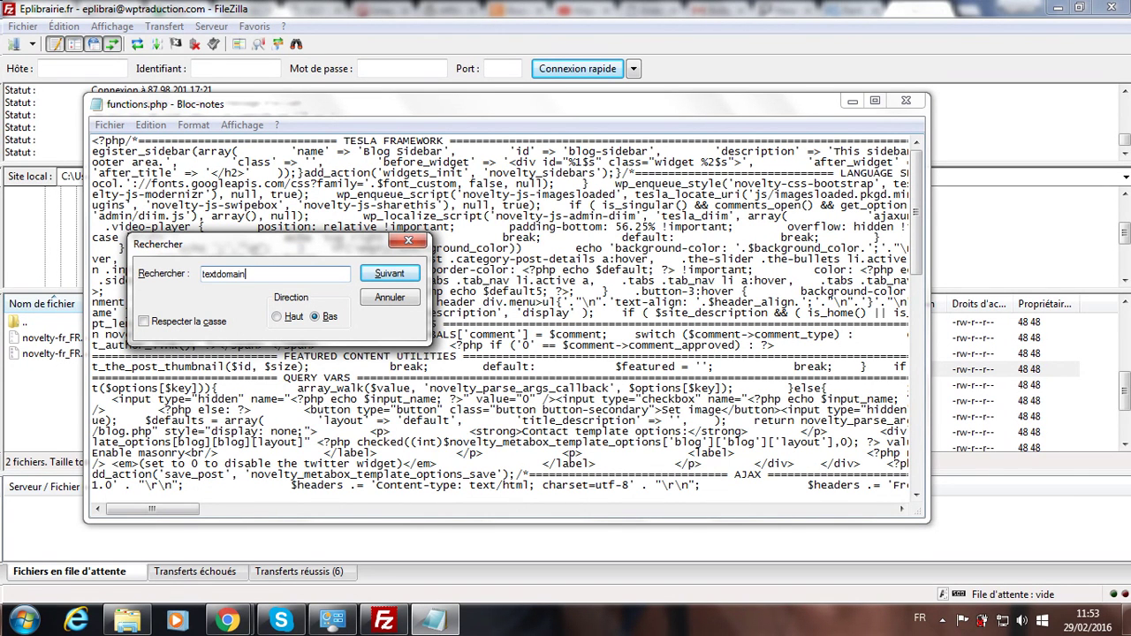
key(Return)
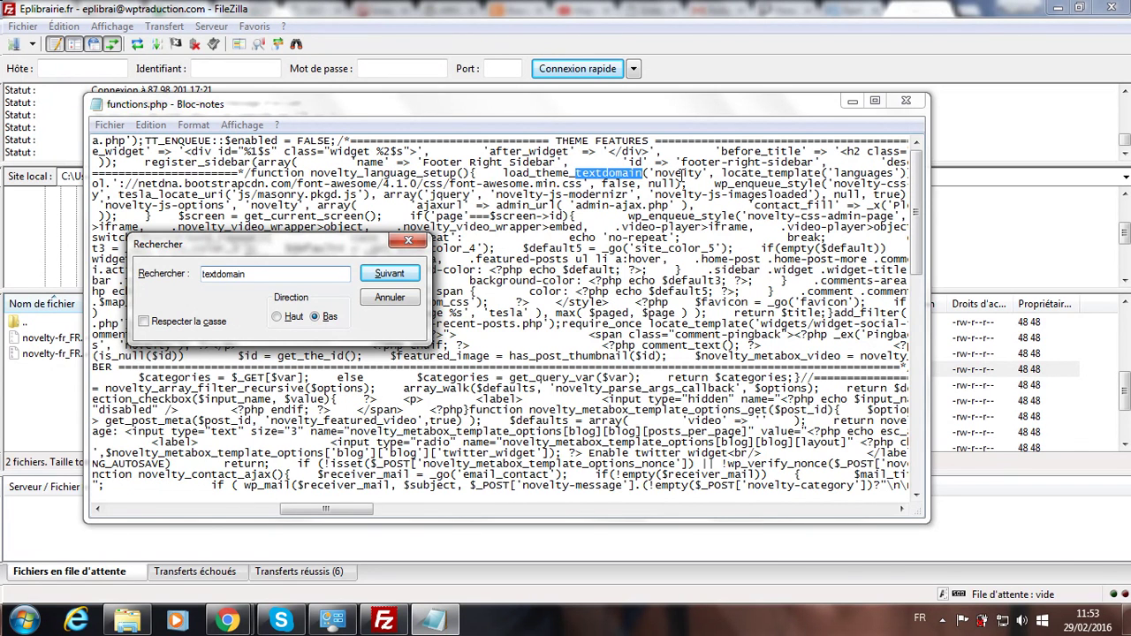
Copy the text domain name "novelty" from the load_theme_textdomain call and close the search dialog
click(703, 173)
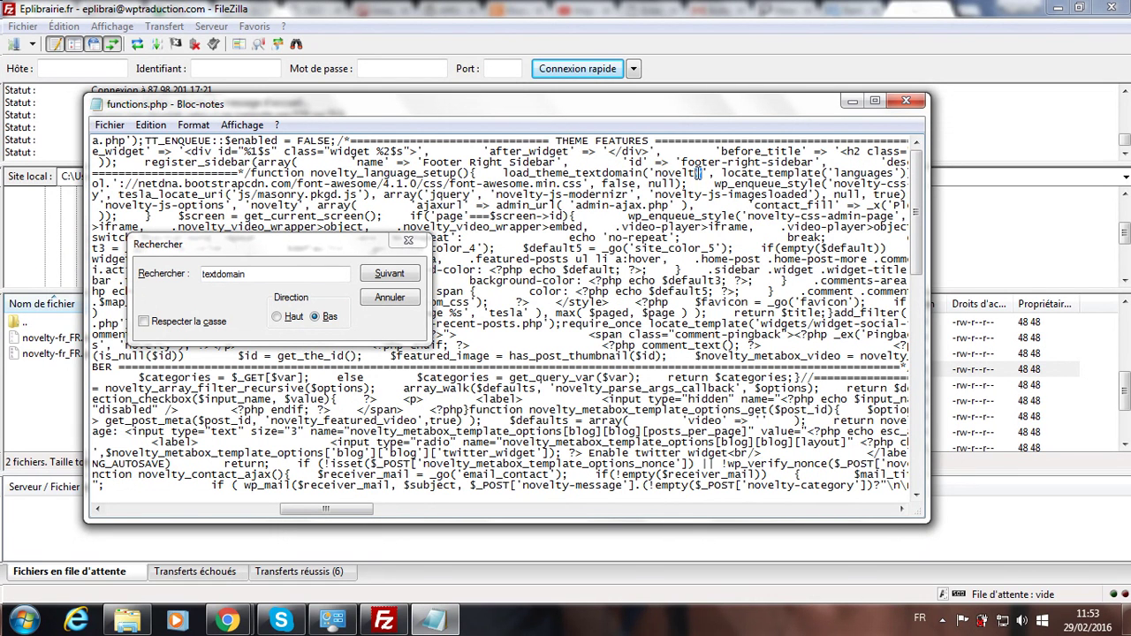
drag(702, 173, 655, 173)
right_click(679, 177)
click(719, 228)
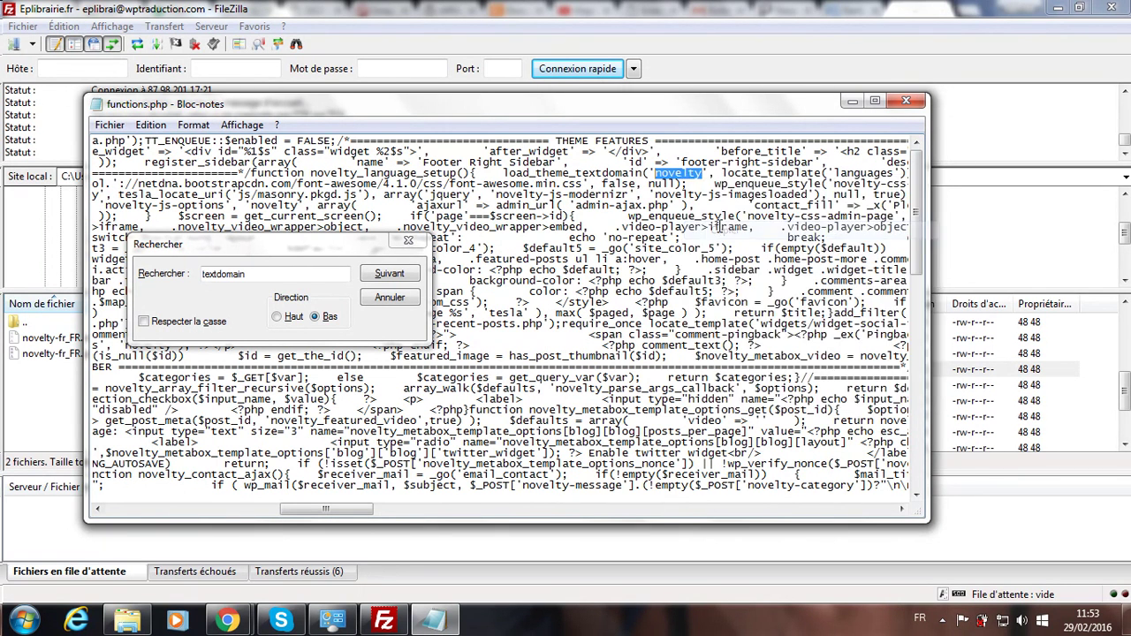
click(389, 297)
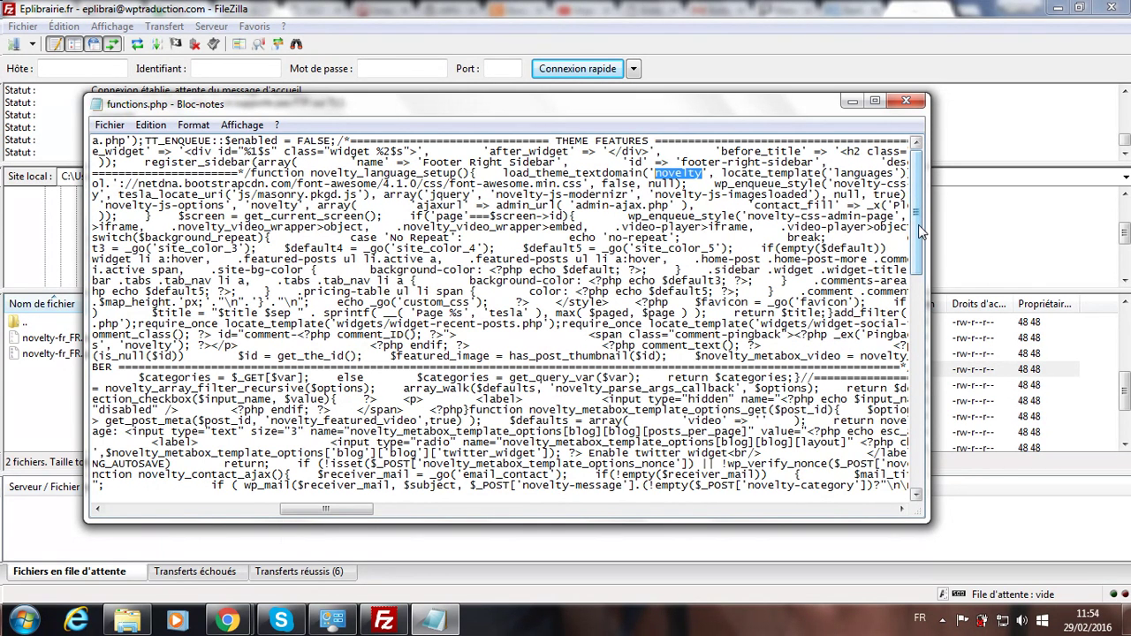
Close functions.php and rename the local novelty-fr_FR.mo file to fr_FR.mo
mouse_move(918, 231)
mouse_down()
mouse_move(934, 453)
mouse_move(923, 216)
mouse_up()
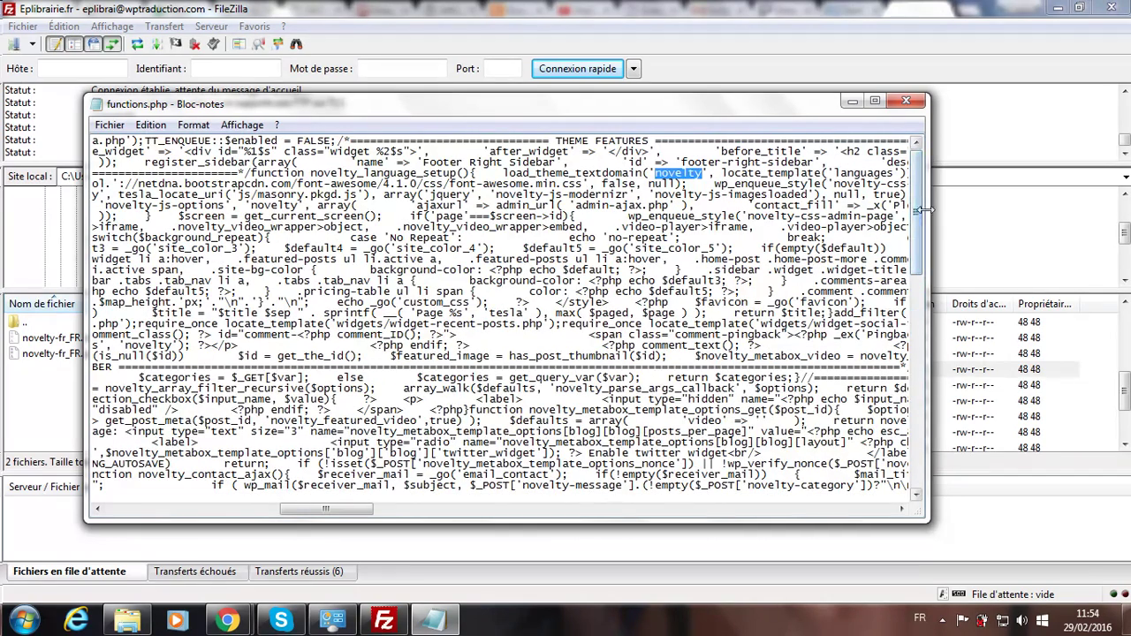
click(905, 105)
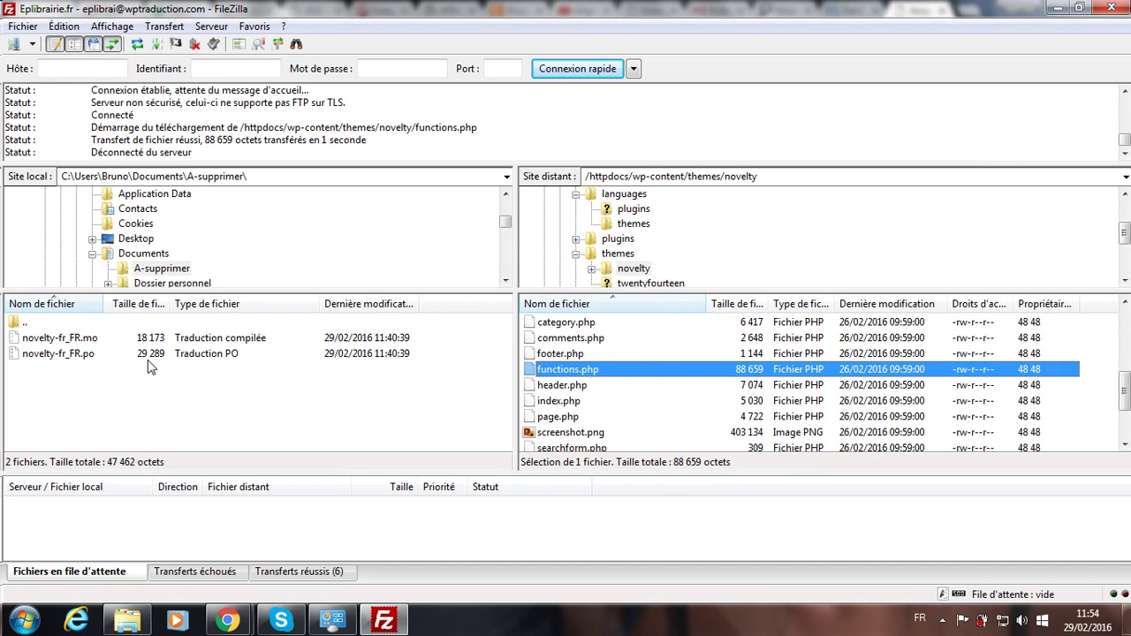
click(53, 340)
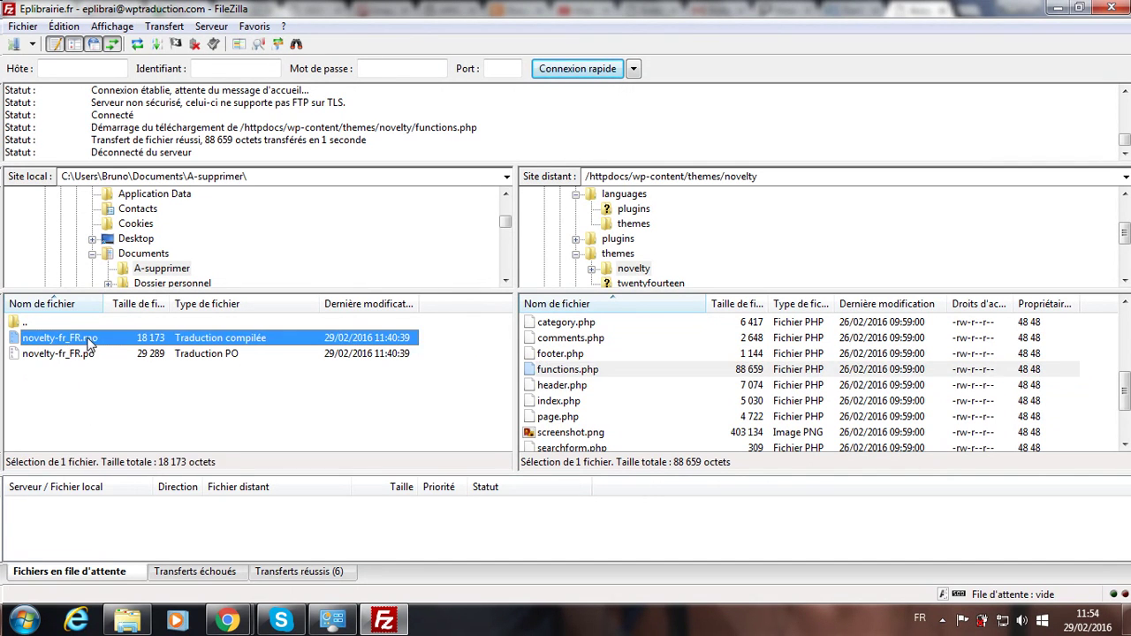
click(97, 341)
drag(61, 339, 18, 340)
key(BackSpace)
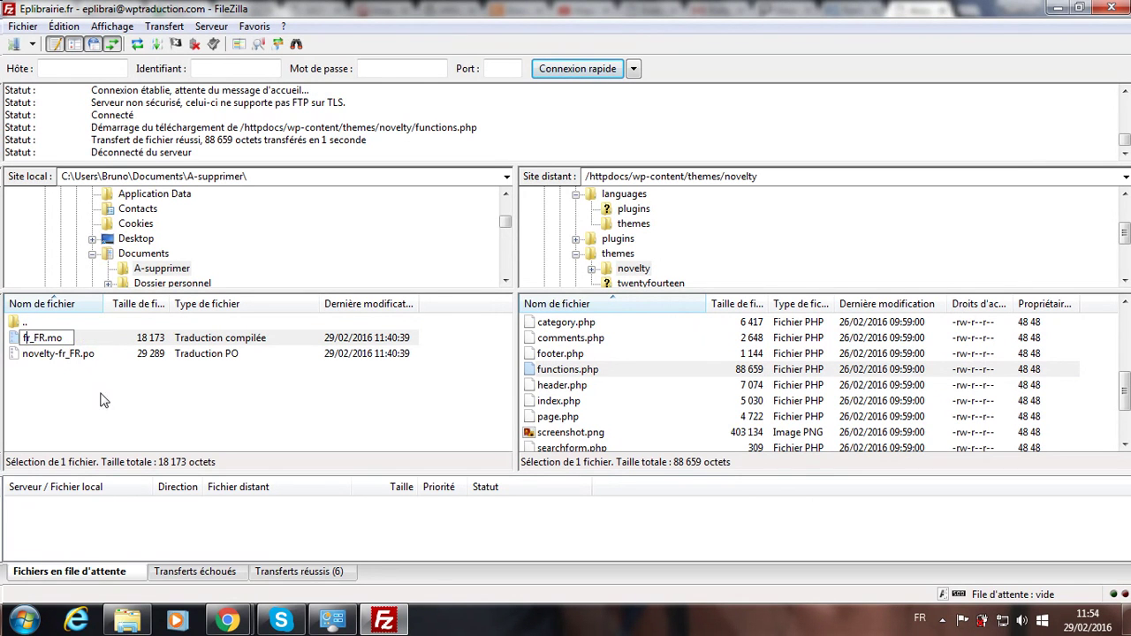
key(Return)
Rename the local novelty-fr_FR.po file to fr_FR.po
click(55, 355)
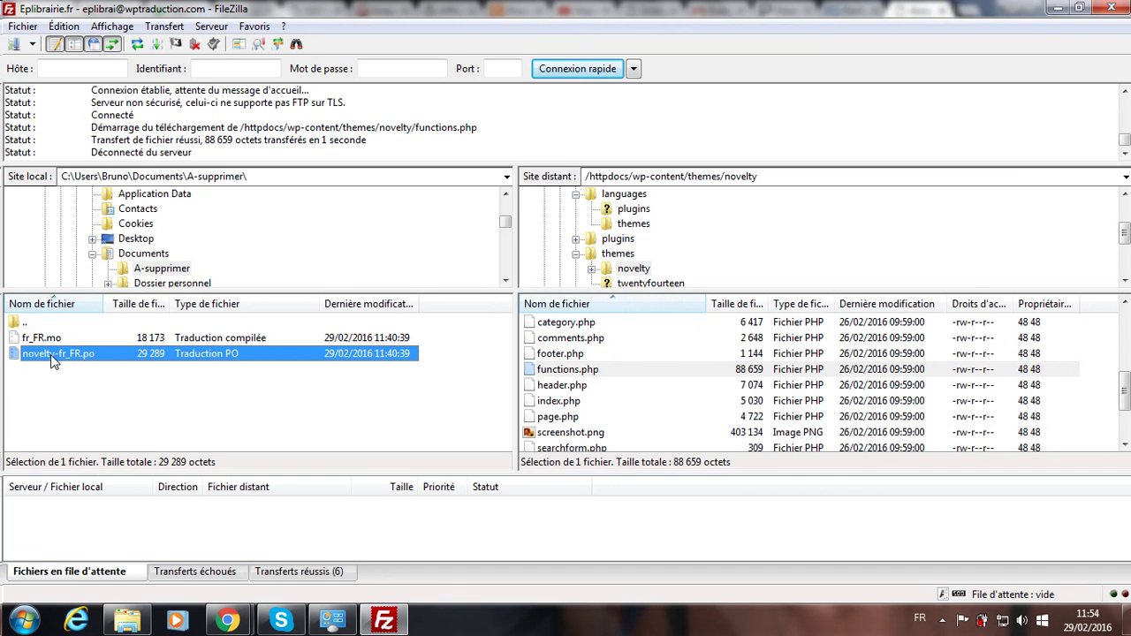
click(51, 360)
drag(60, 353, 3, 353)
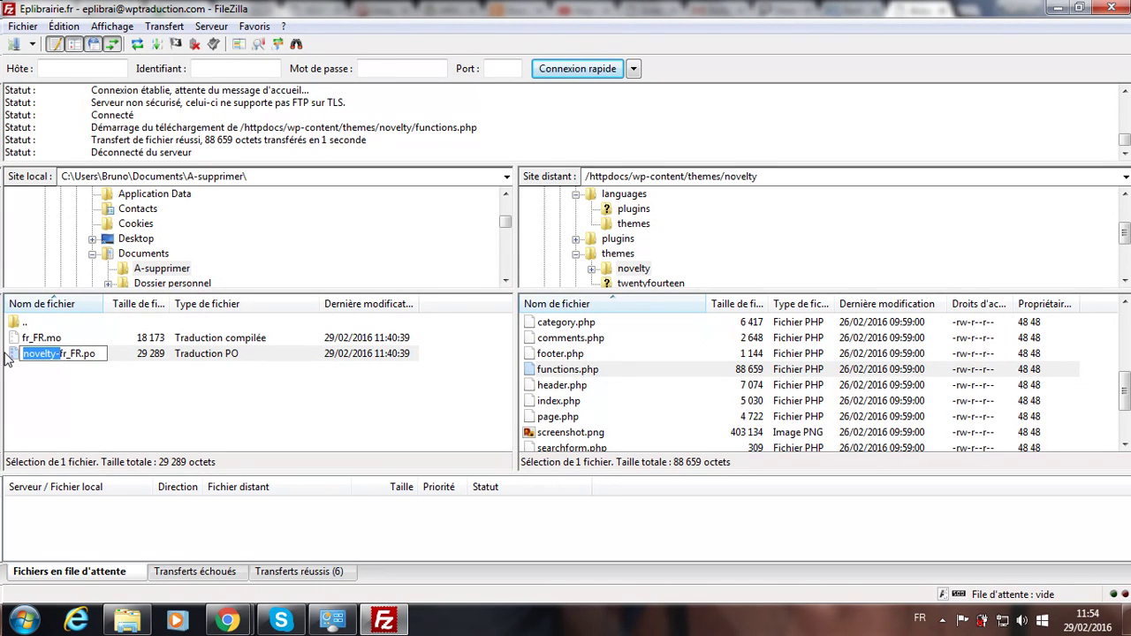
key(BackSpace)
key(Return)
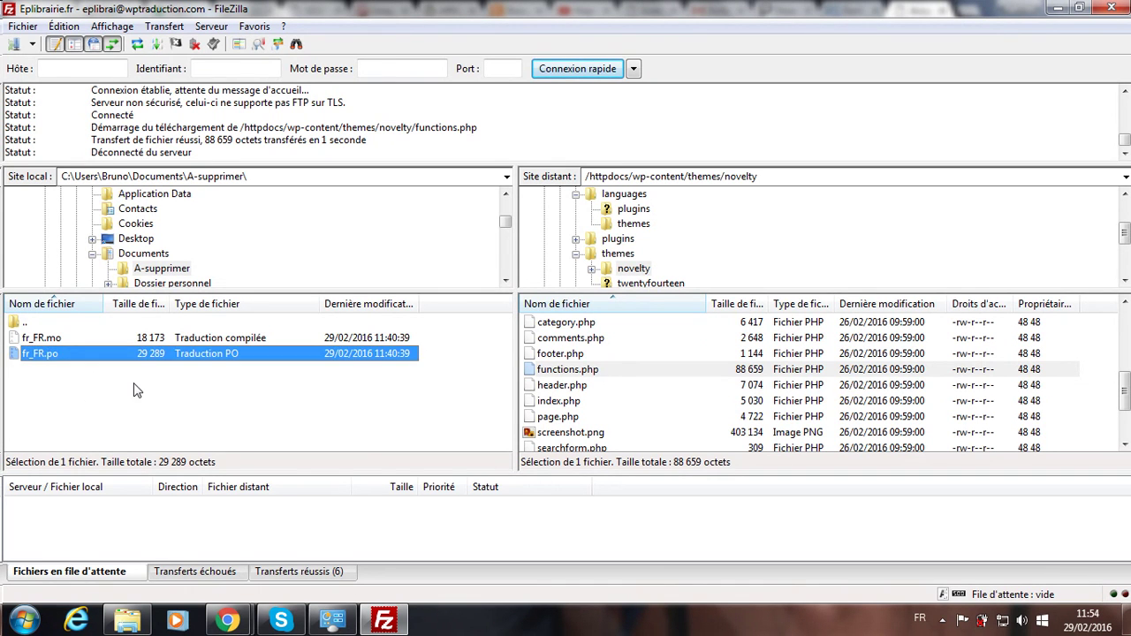
click(138, 391)
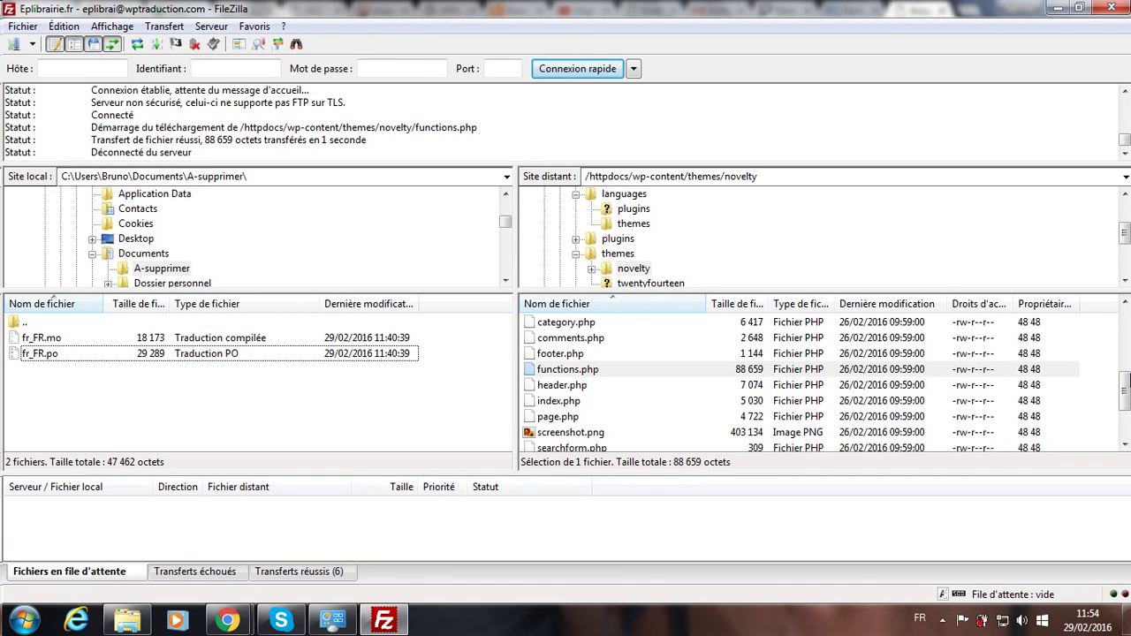
Upload the local fr_FR.mo and fr_FR.po files into the remote novelty theme's languages folder
drag(1122, 394, 1121, 345)
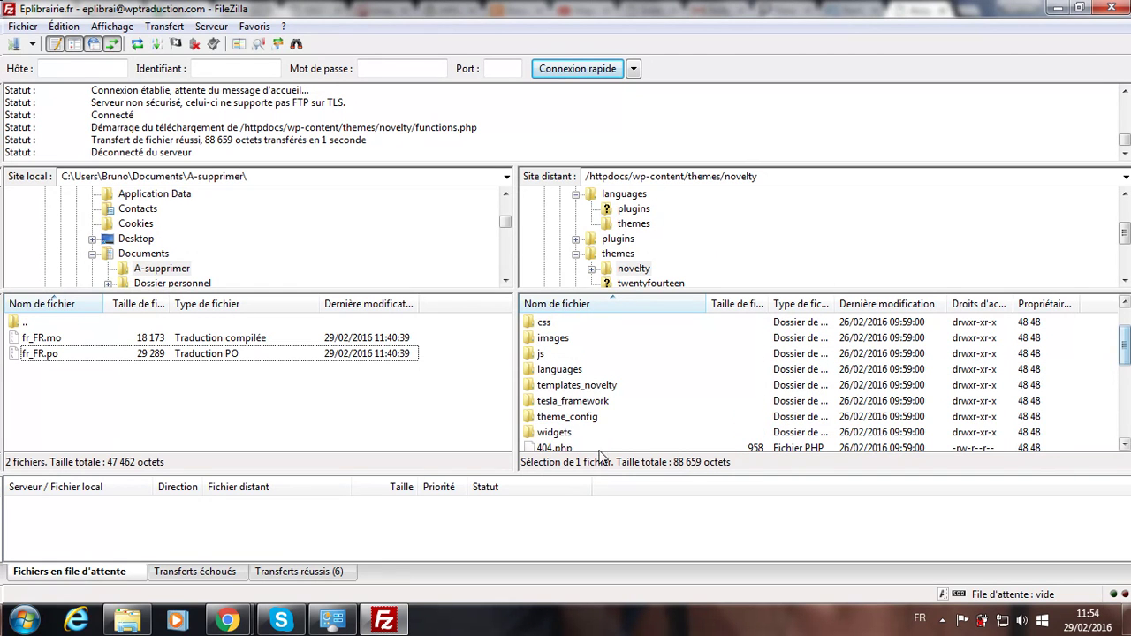
double_click(579, 371)
click(39, 355)
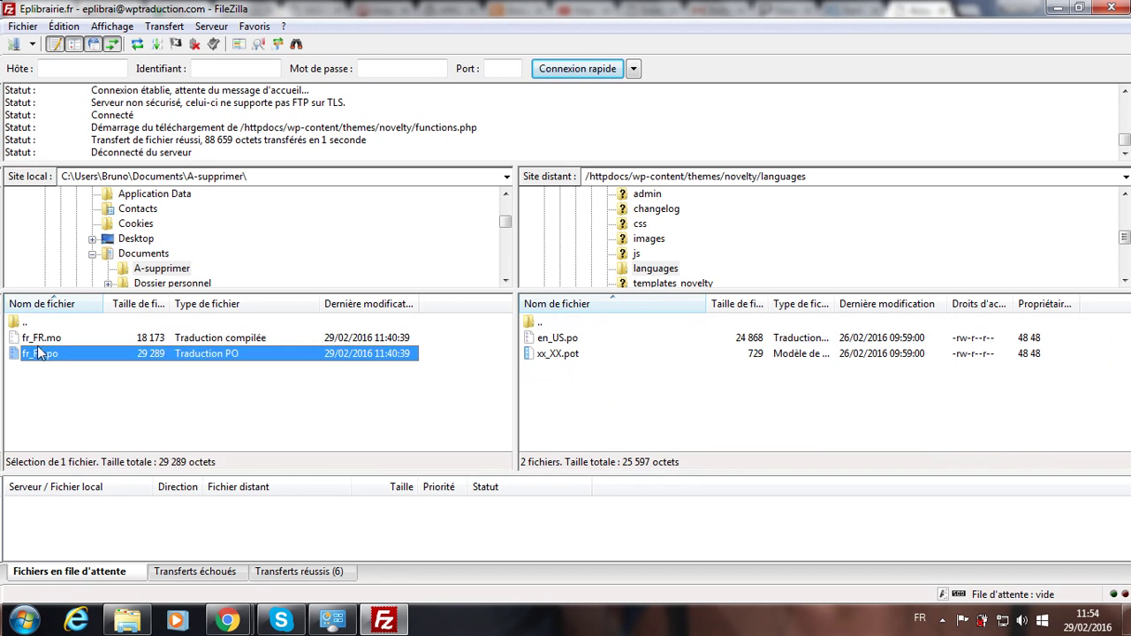
shift+click(35, 338)
right_click(36, 337)
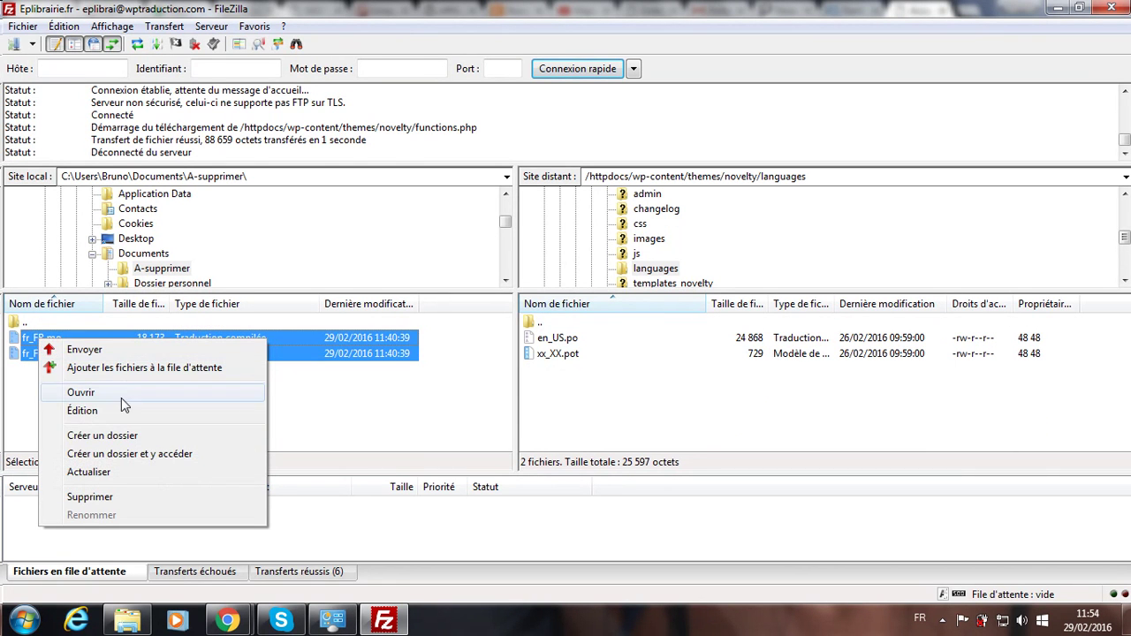
click(98, 350)
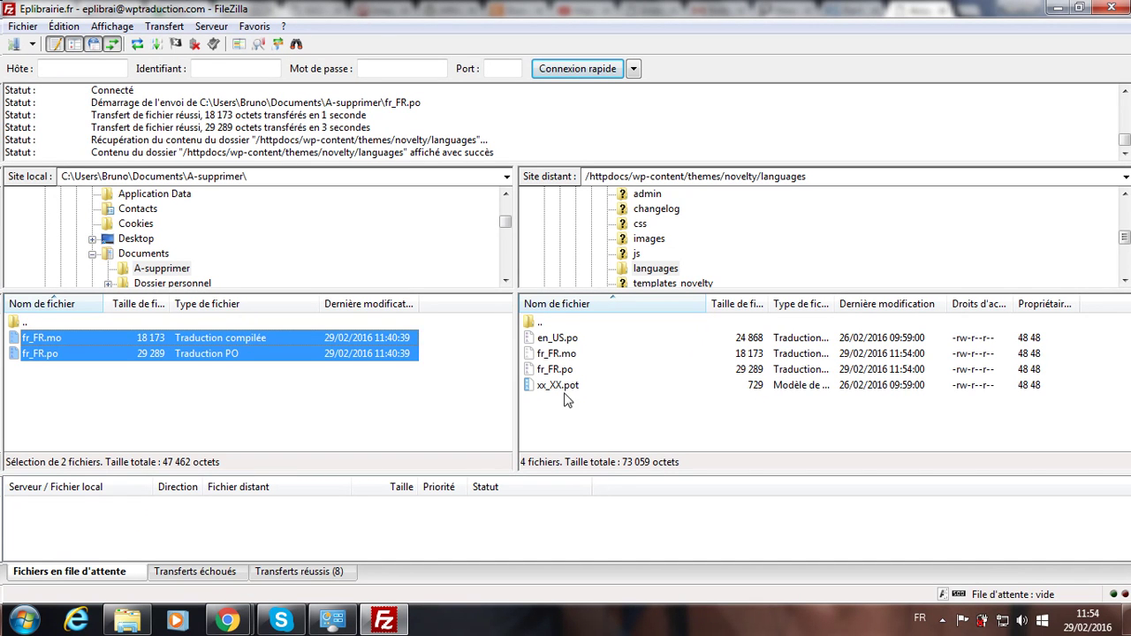
Compare the names of xx_XX.pot, fr_FR.mo and fr_FR.po in the novelty theme's remote languages folder
click(559, 386)
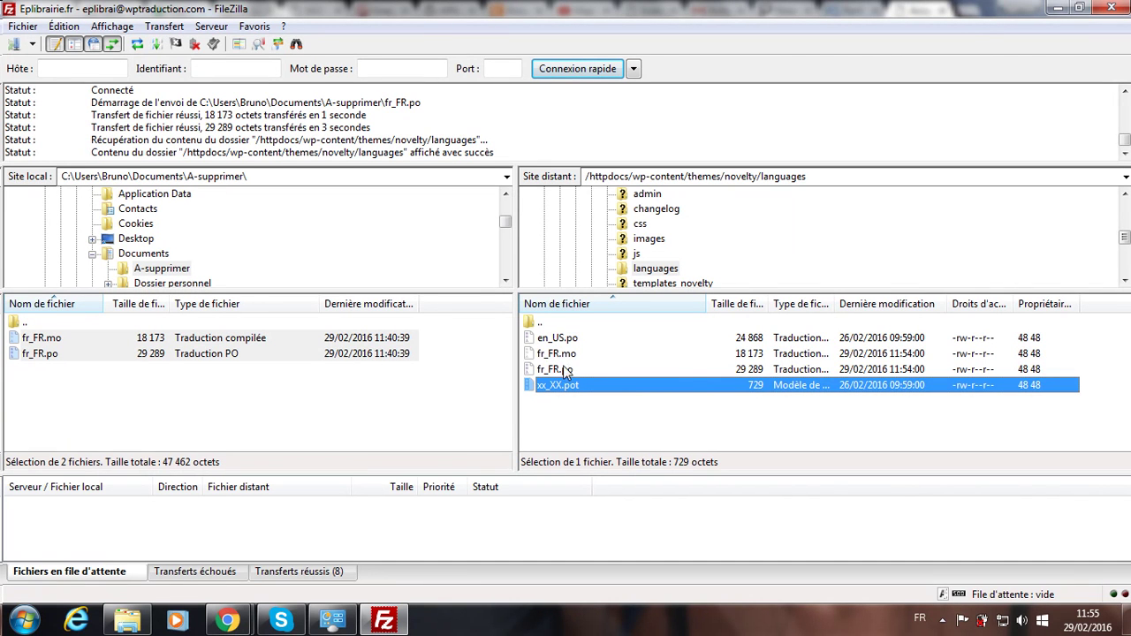
click(543, 358)
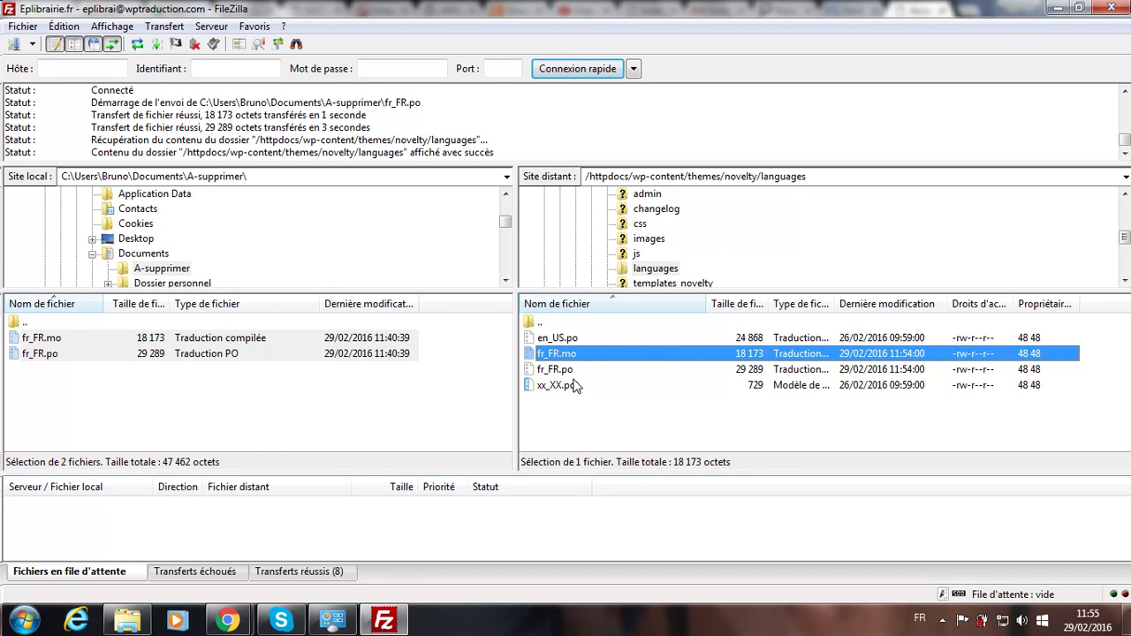
click(583, 371)
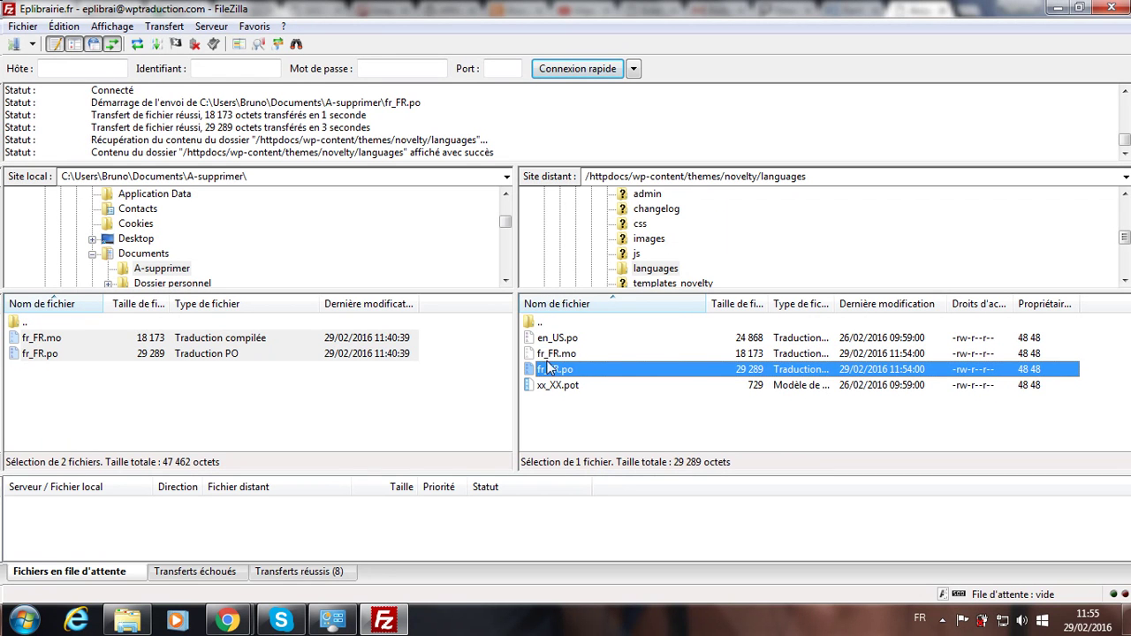
Collapse the remote novelty theme folder and open wp-content/languages/themes on the server
scroll(1125, 232, up, 1)
scroll(1125, 231, up, 1)
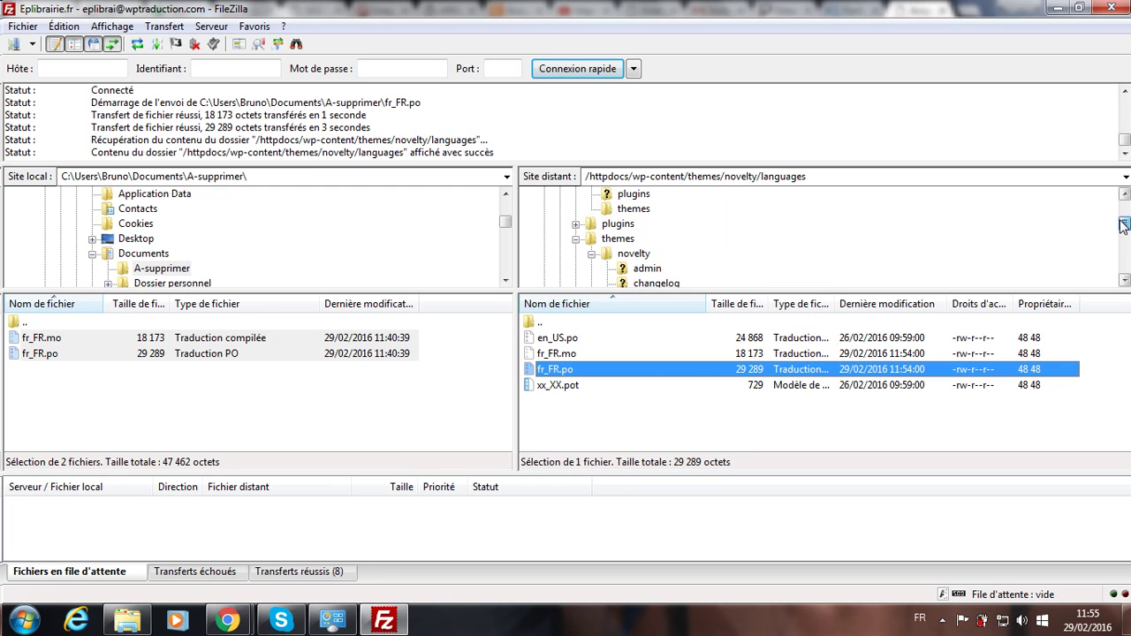
click(591, 253)
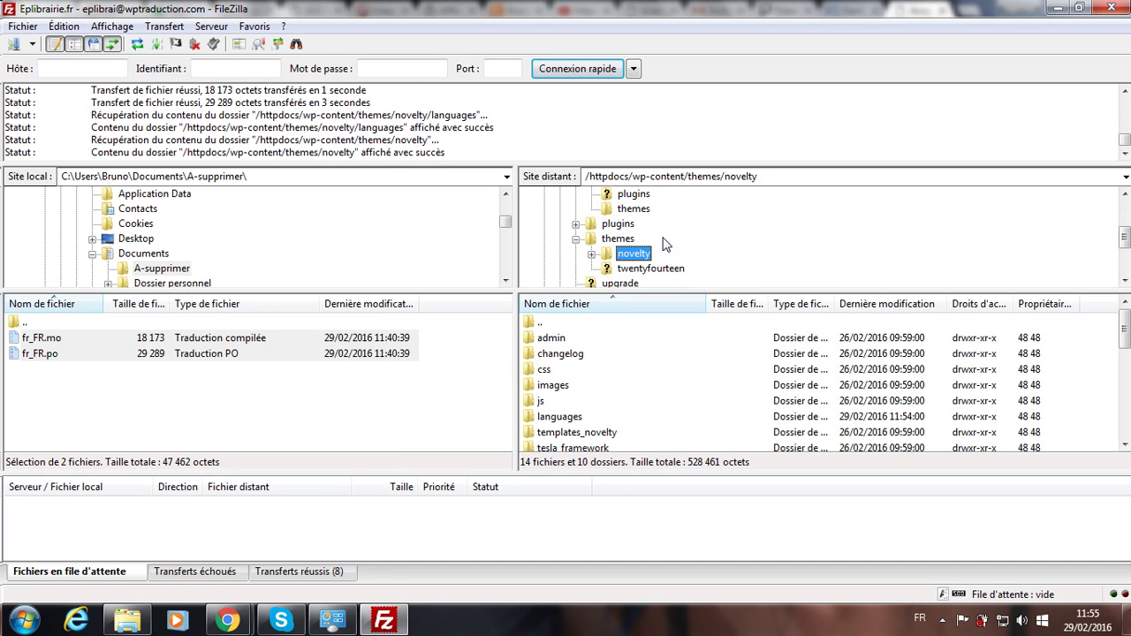
scroll(662, 243, up, 1)
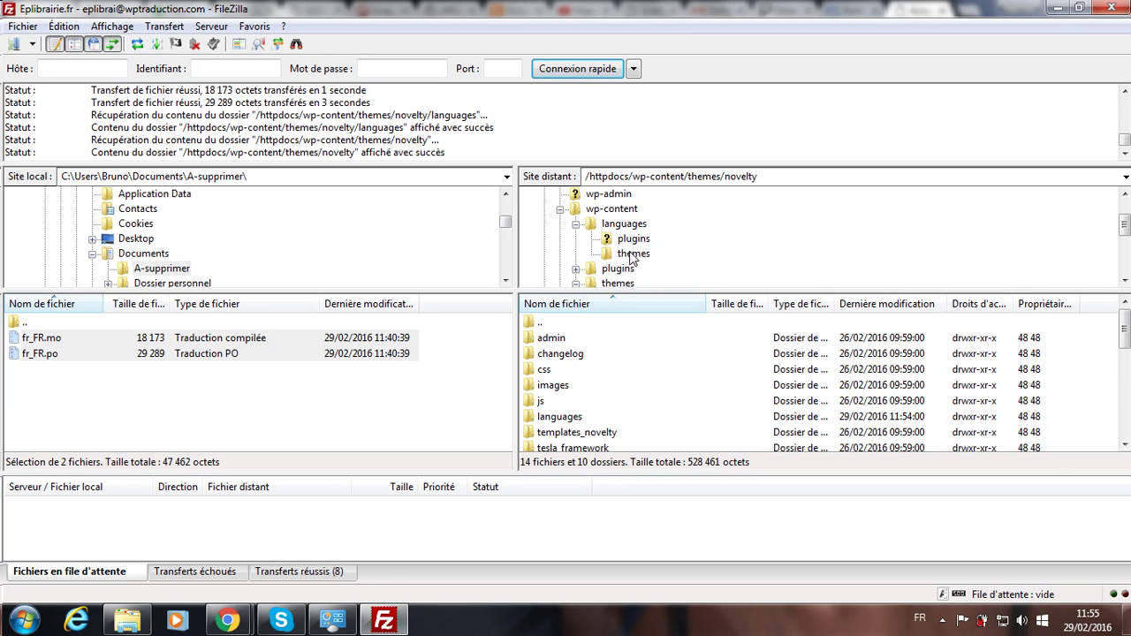
click(633, 255)
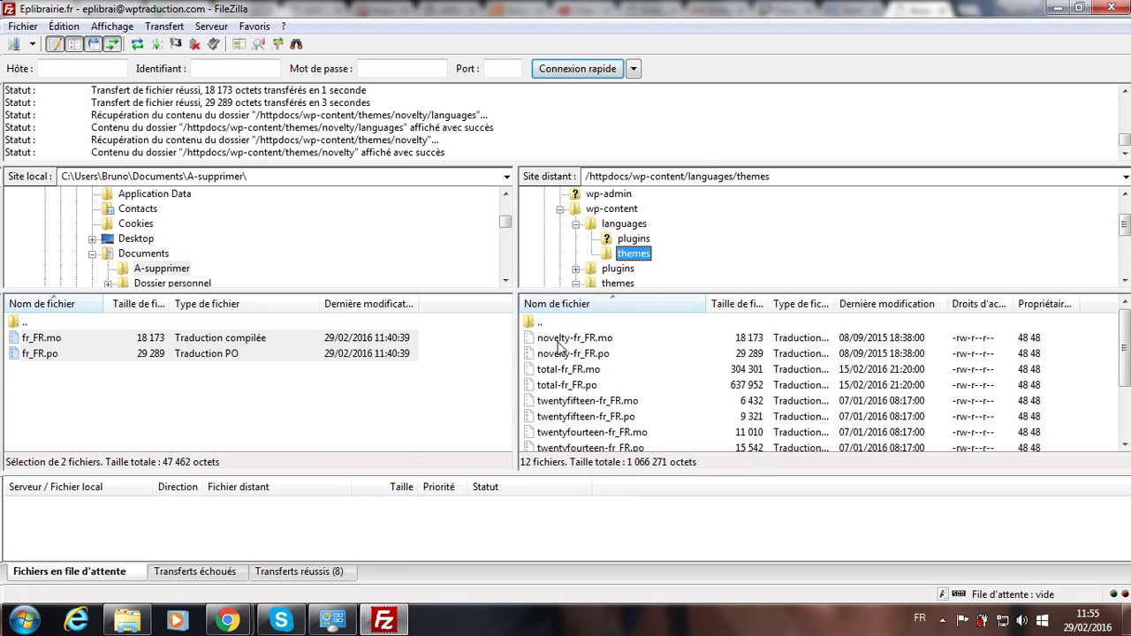